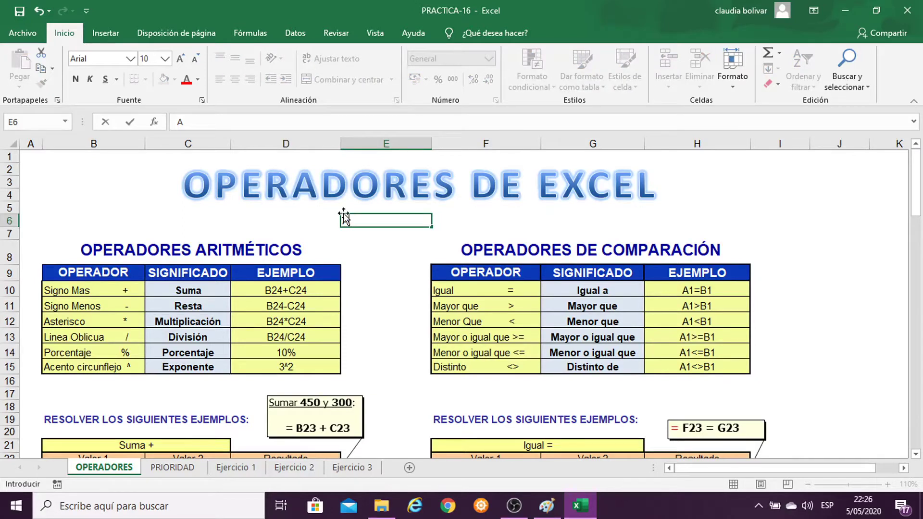
Confirm the E6 entry and scroll the OPERADORES sheet down to the Diferente <> table near row 62.
key(Return)
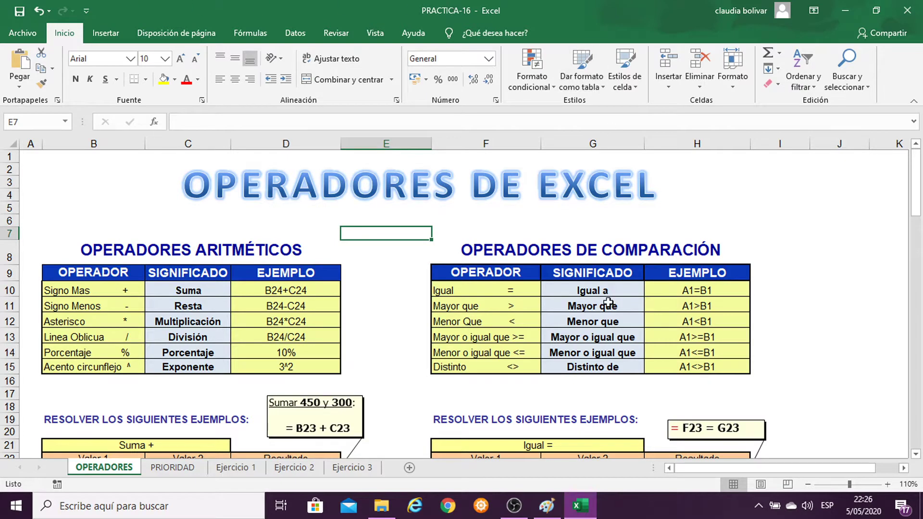
scroll(610, 302, down, 3)
scroll(613, 298, down, 3)
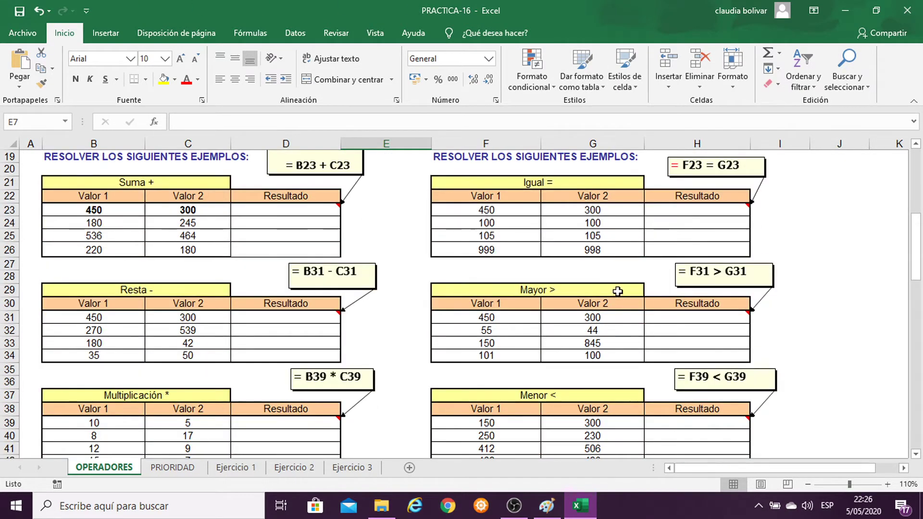
scroll(618, 291, down, 3)
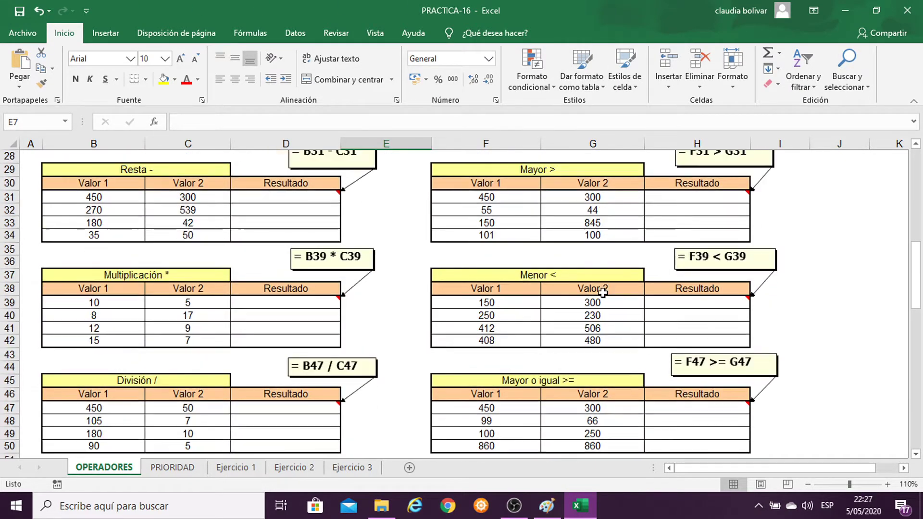
scroll(593, 293, up, 6)
scroll(589, 269, up, 3)
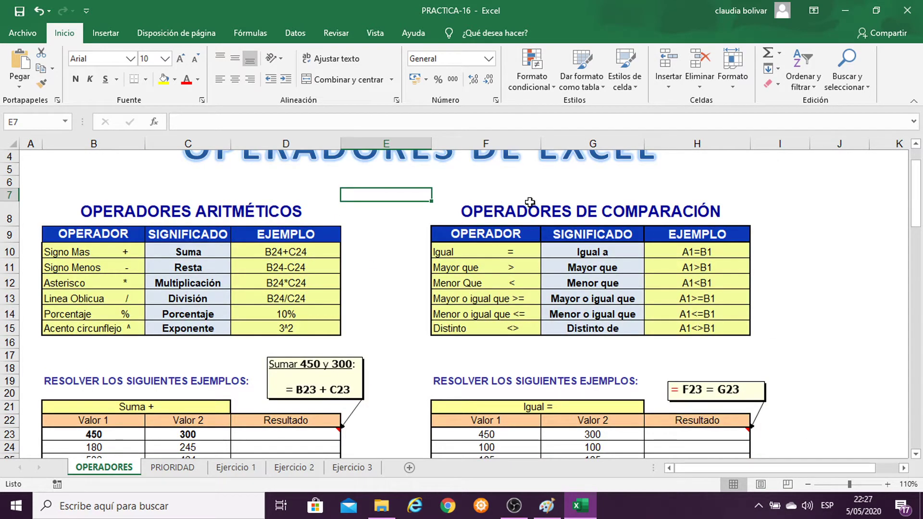
scroll(410, 271, up, 1)
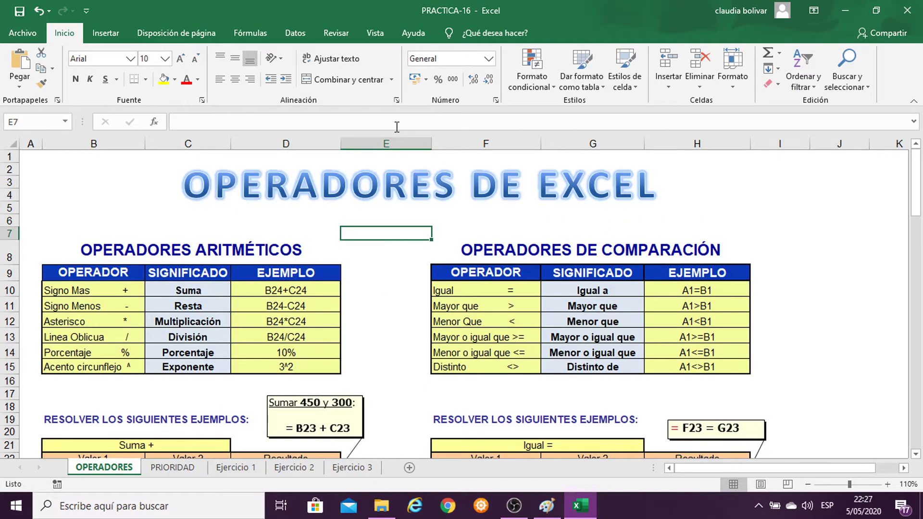
scroll(726, 302, down, 3)
scroll(726, 302, down, 3)
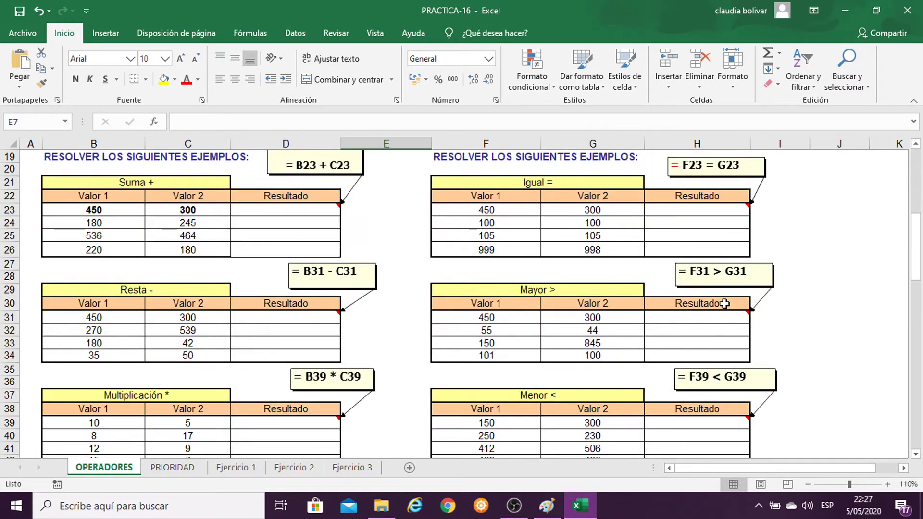
scroll(724, 304, down, 4)
scroll(725, 304, down, 2)
scroll(726, 301, down, 1)
scroll(725, 298, down, 4)
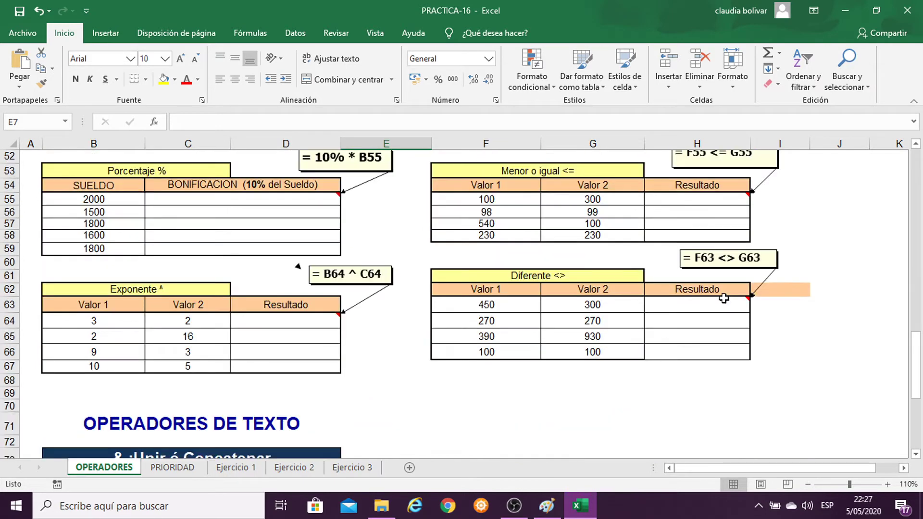
scroll(719, 289, down, 1)
Select H63, set its font size to 18 and enlarge the sheet view.
click(704, 262)
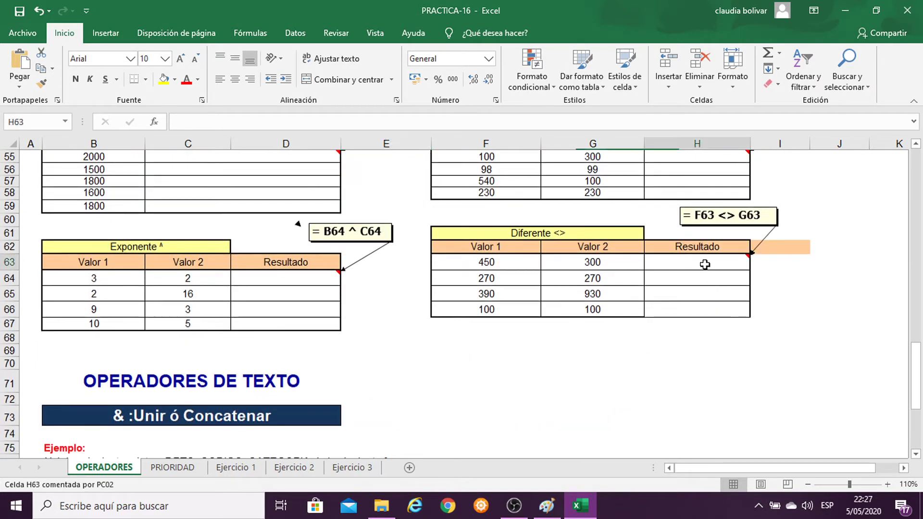
click(165, 59)
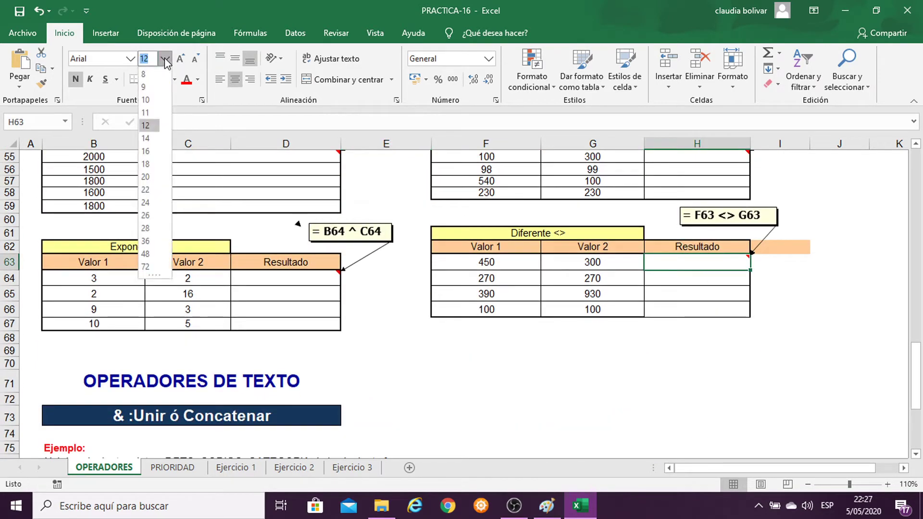
click(148, 166)
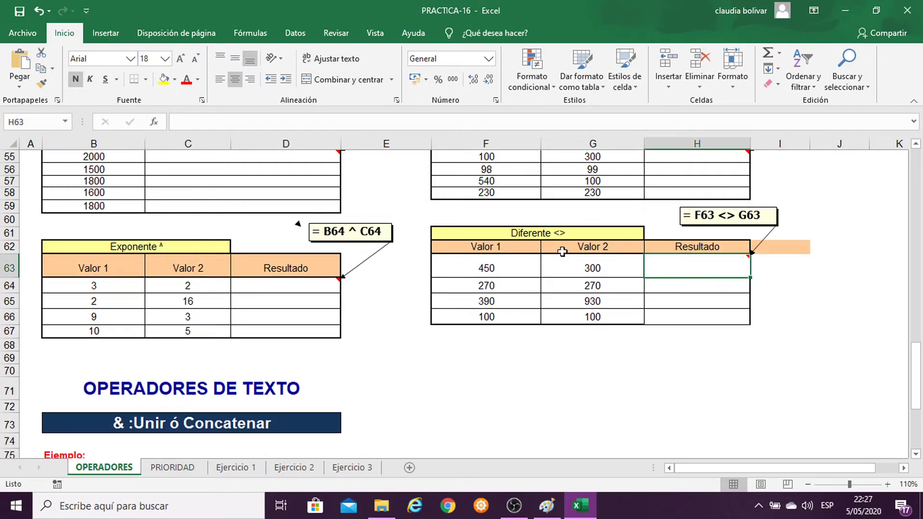
click(886, 487)
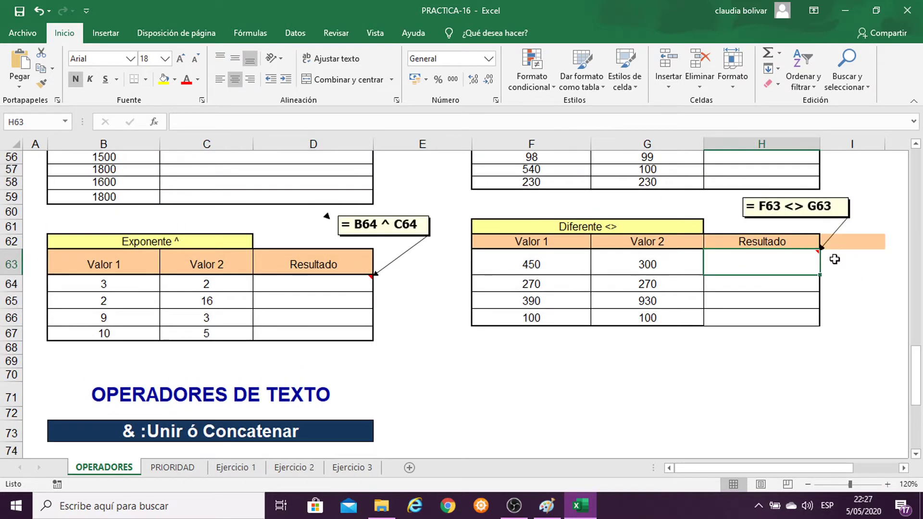
Enter =F63<>G63 in H63 so it shows VERDADERO, then reduce its font size to 11.
text(=)
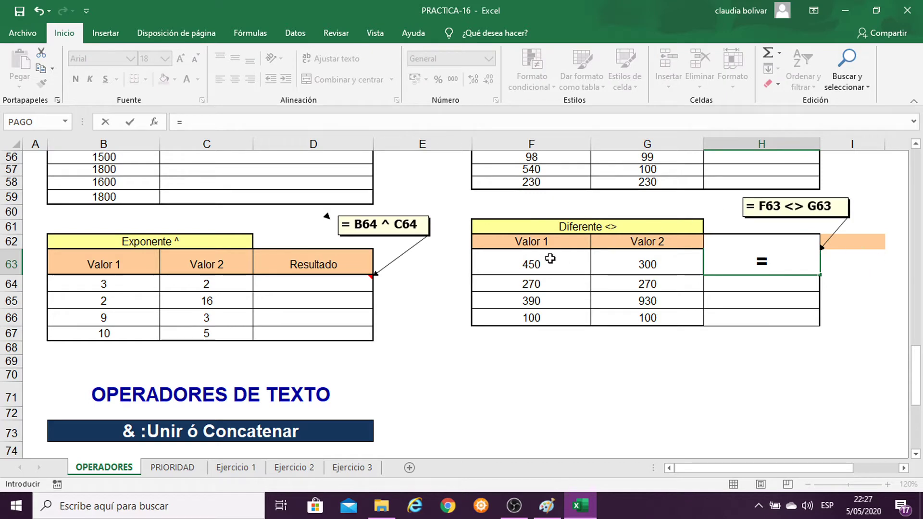
click(530, 264)
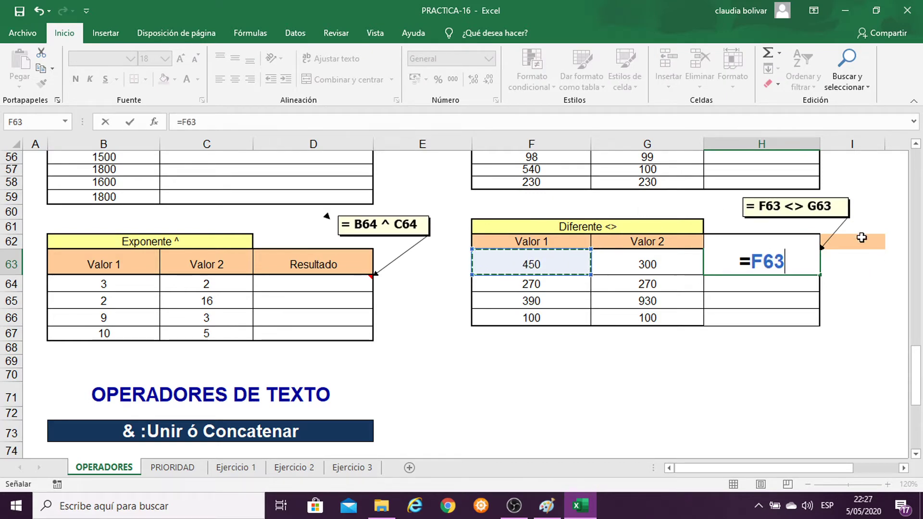
text(>)
key(BackSpace)
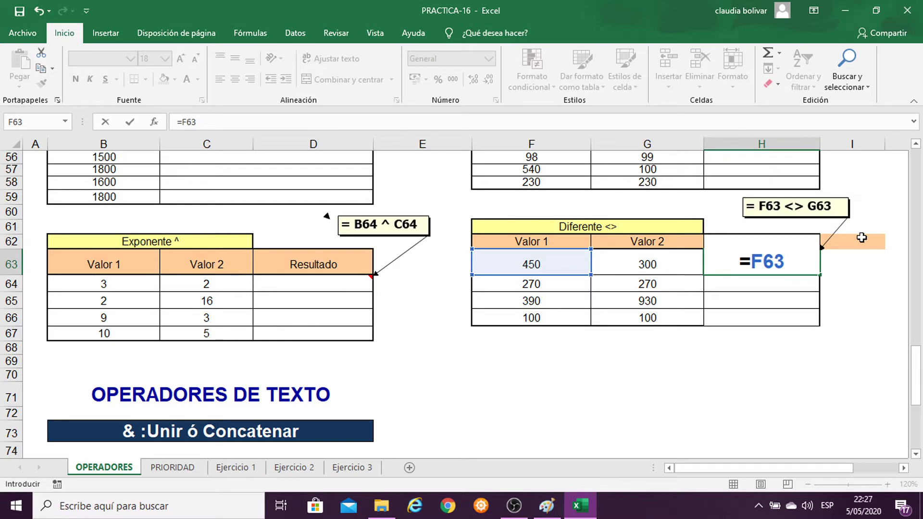
text(>)
key(BackSpace)
text(<)
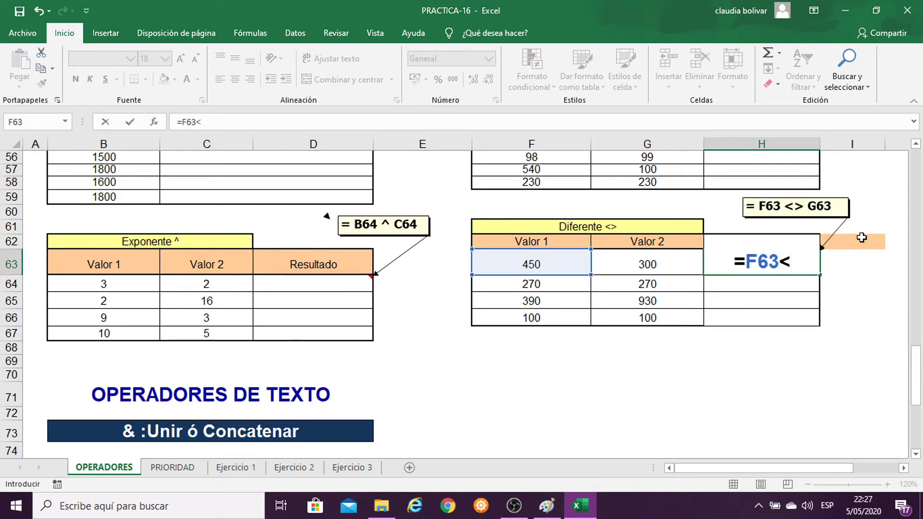
text(>)
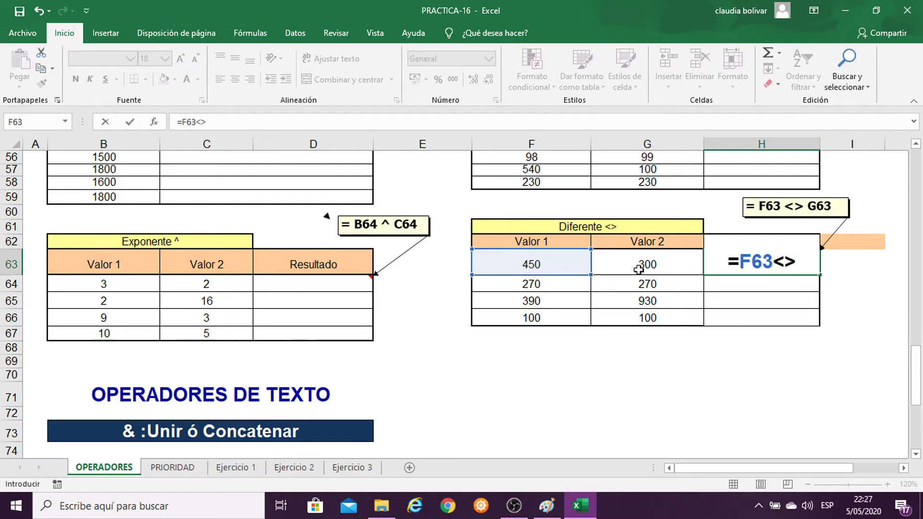
click(639, 269)
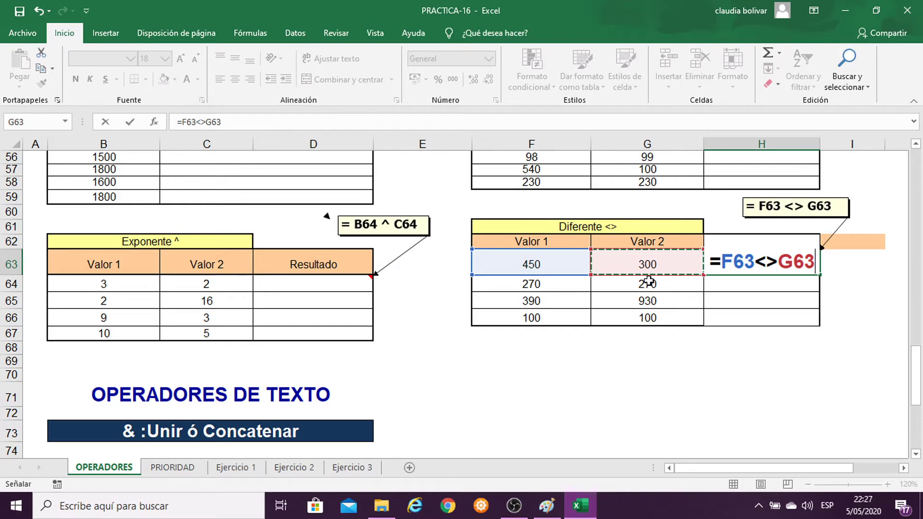
key(Return)
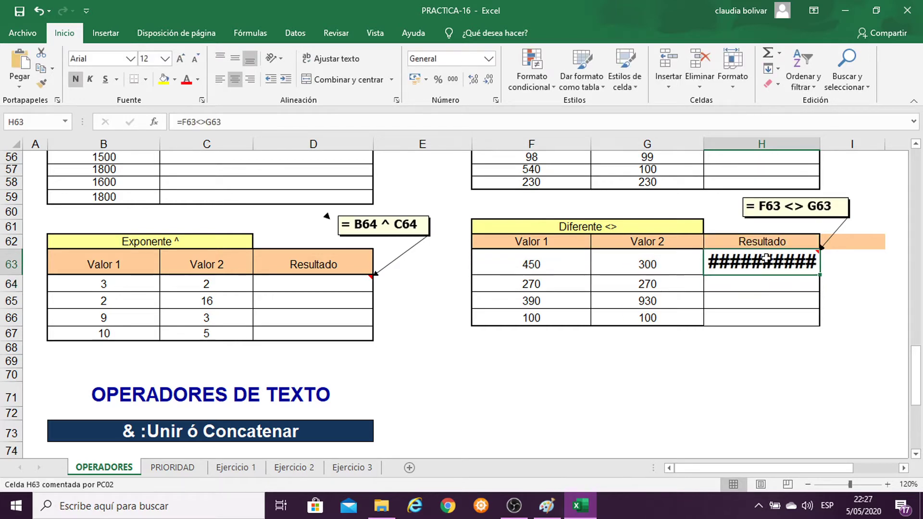
double_click(769, 259)
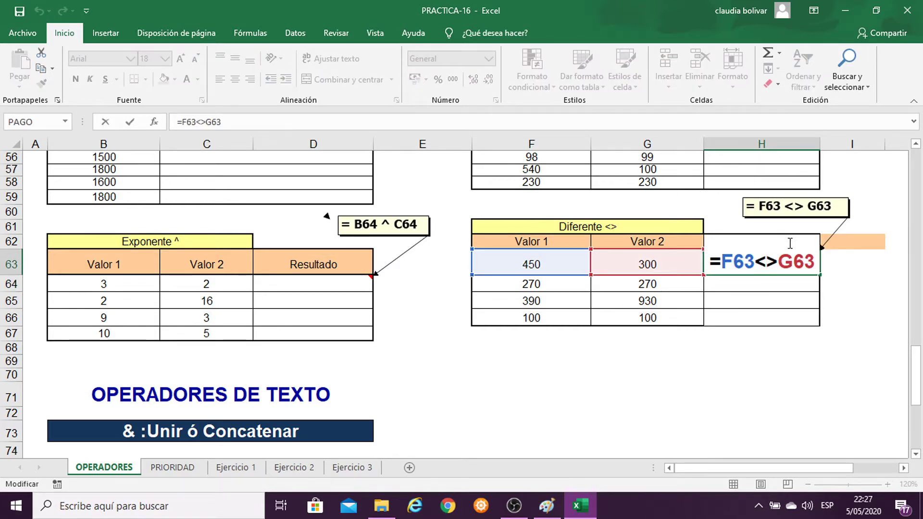
key(Escape)
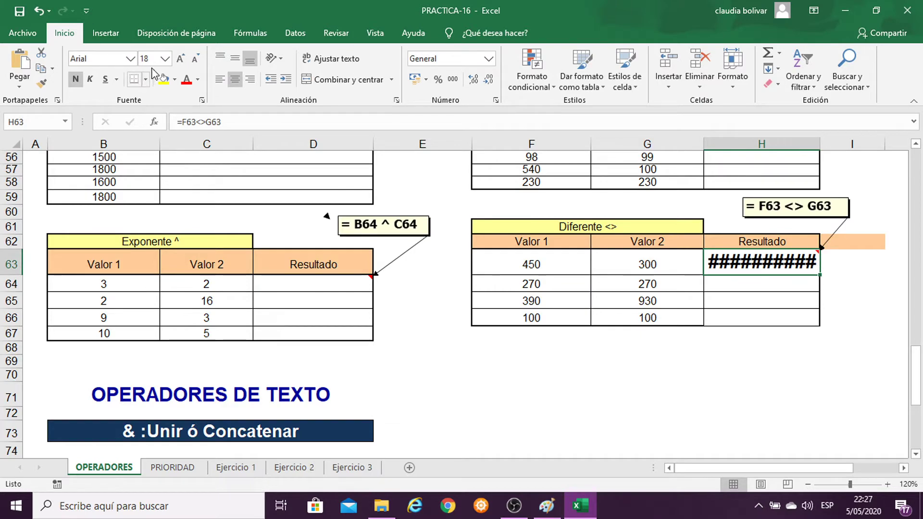
click(165, 59)
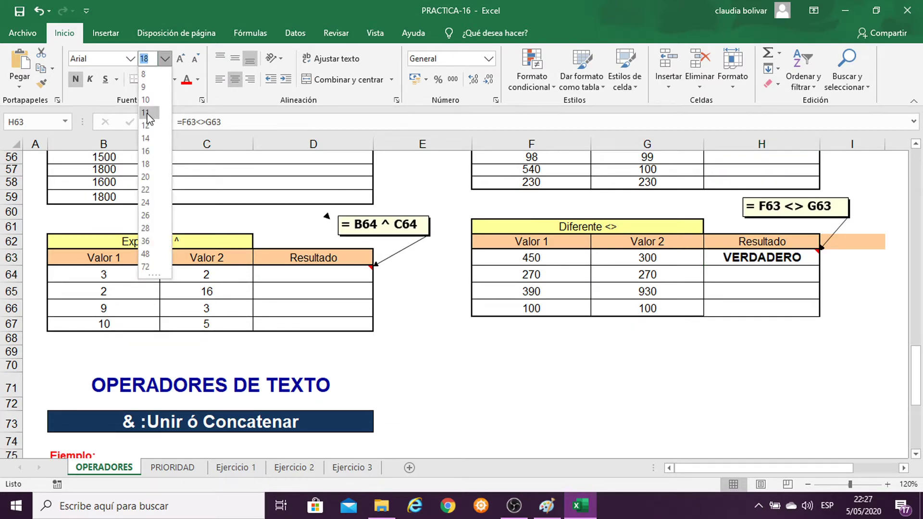
click(147, 113)
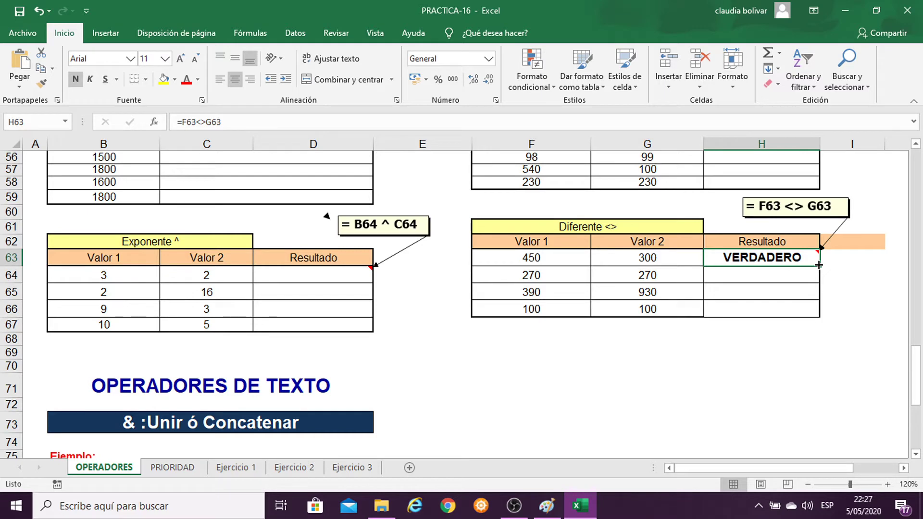
Fill the H63 inequality formula down through H66, then scroll down to the Concatenar table.
drag(819, 265, 821, 315)
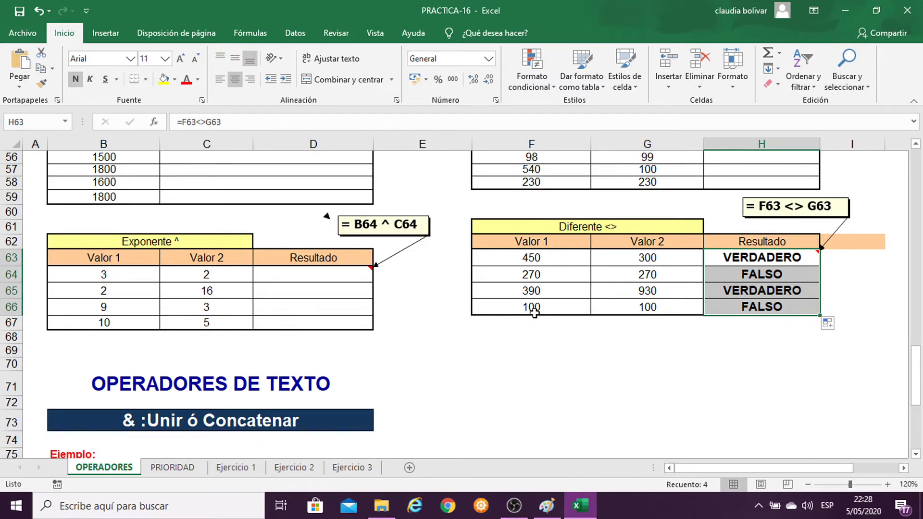
scroll(534, 313, up, 4)
scroll(553, 318, up, 4)
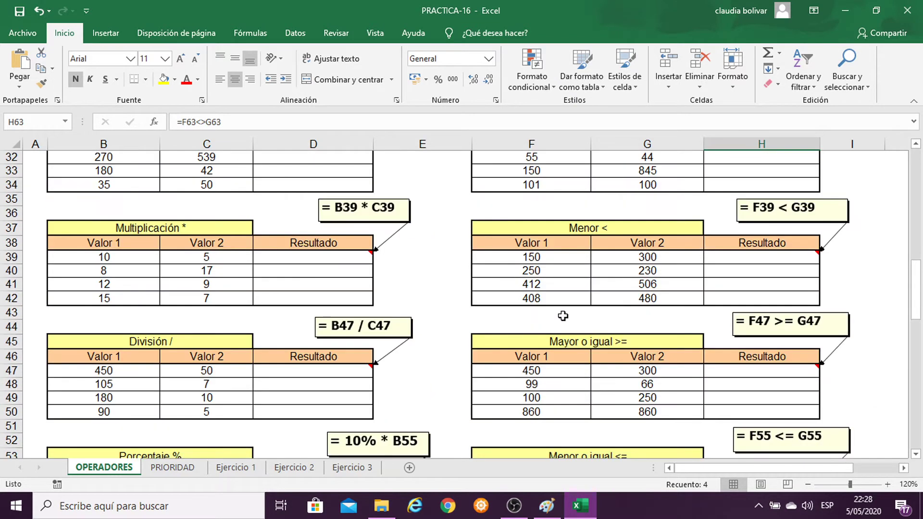
scroll(563, 316, down, 1)
scroll(572, 312, down, 4)
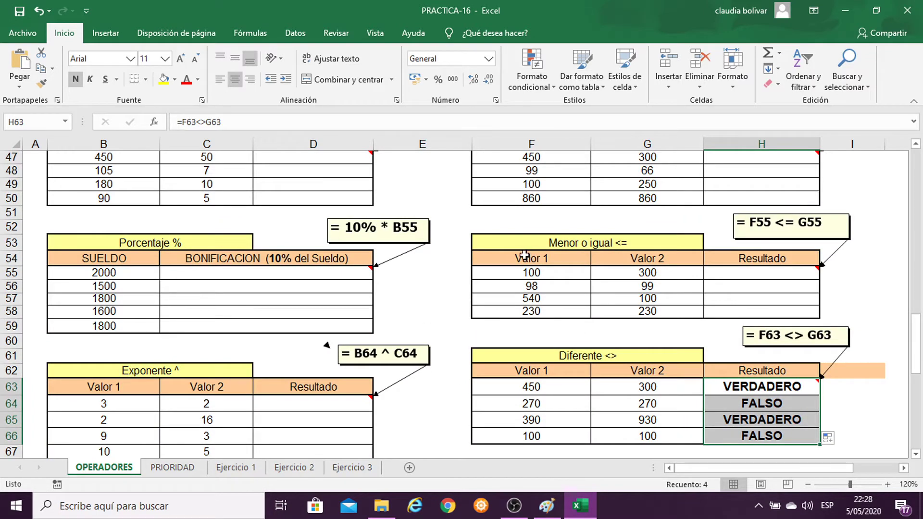
scroll(480, 286, down, 3)
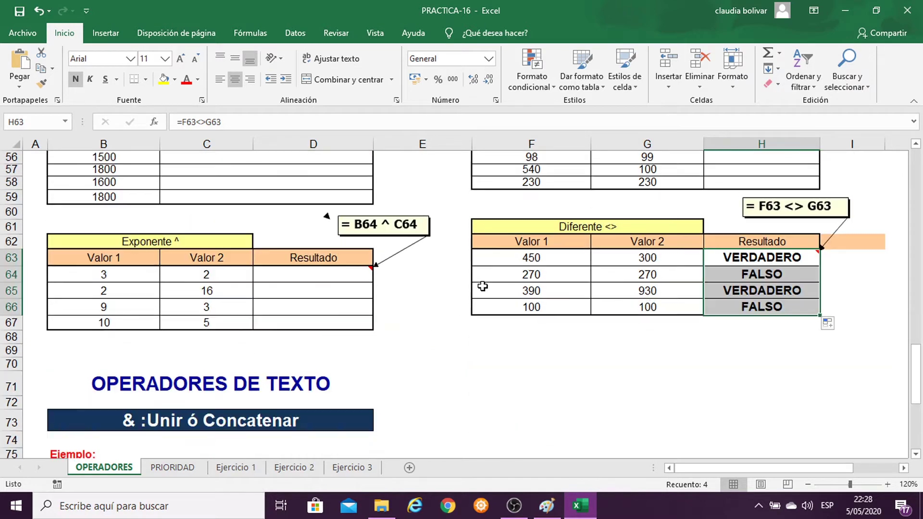
scroll(438, 314, down, 2)
scroll(438, 315, down, 1)
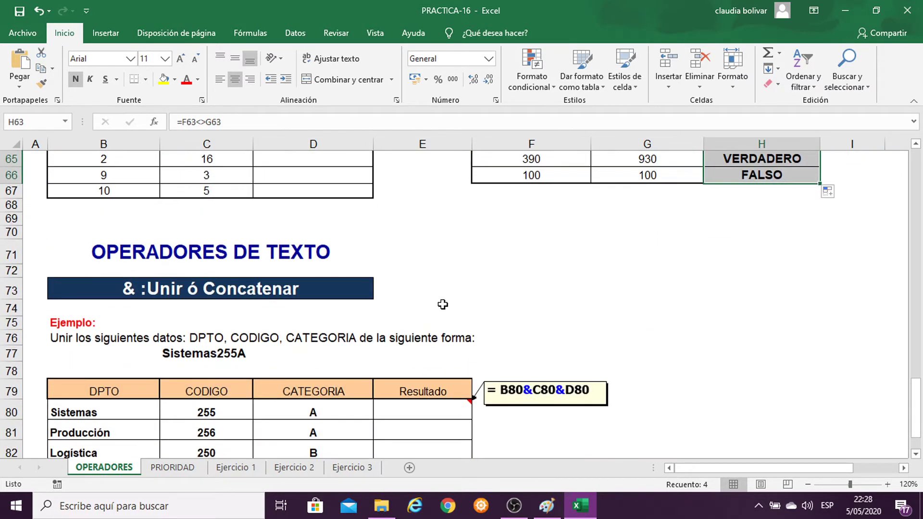
scroll(438, 315, down, 1)
scroll(371, 249, down, 2)
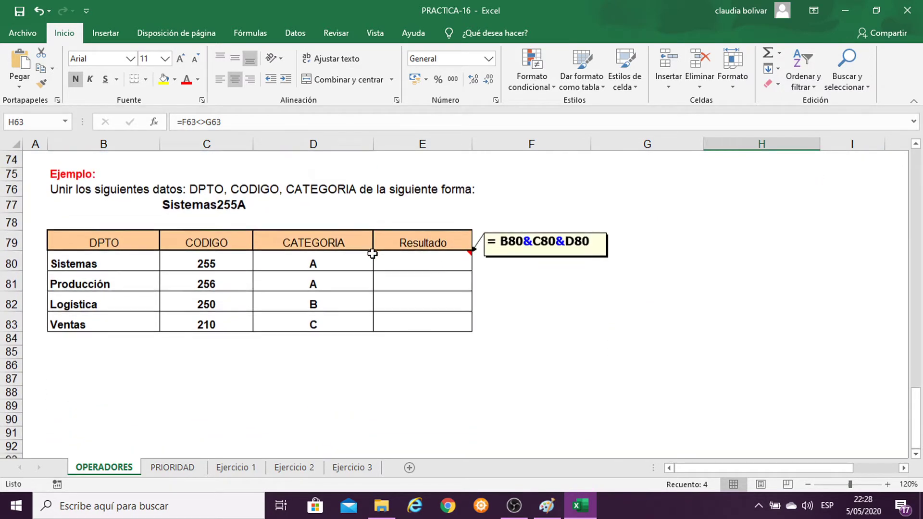
Select E80, set its font size to 22 and zoom the sheet to 130%.
click(406, 265)
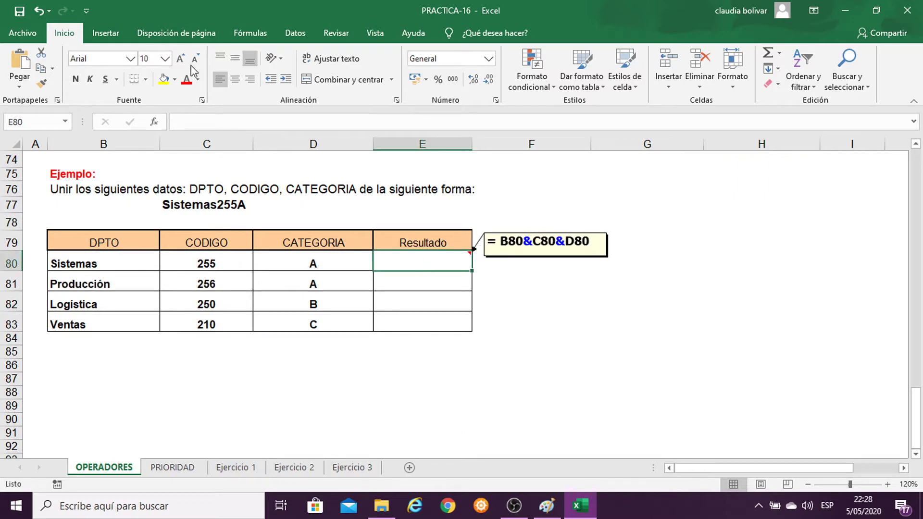
click(166, 60)
click(165, 60)
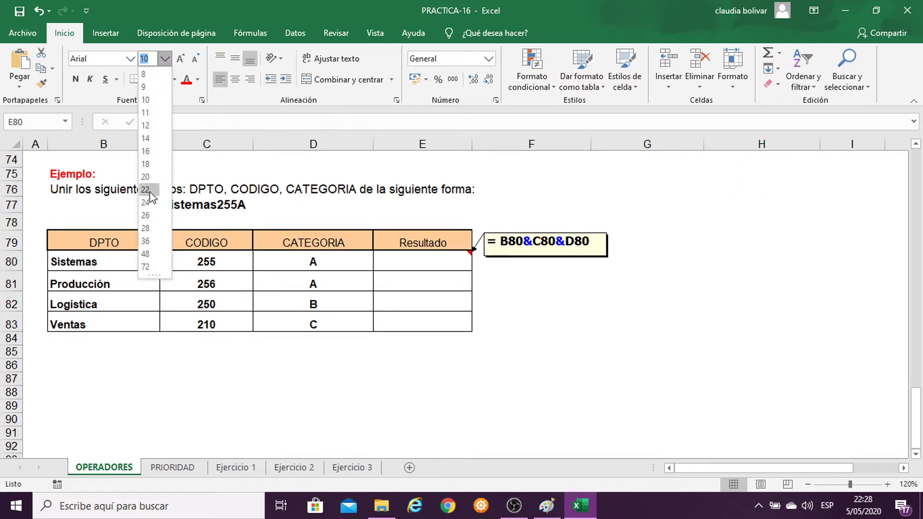
click(149, 190)
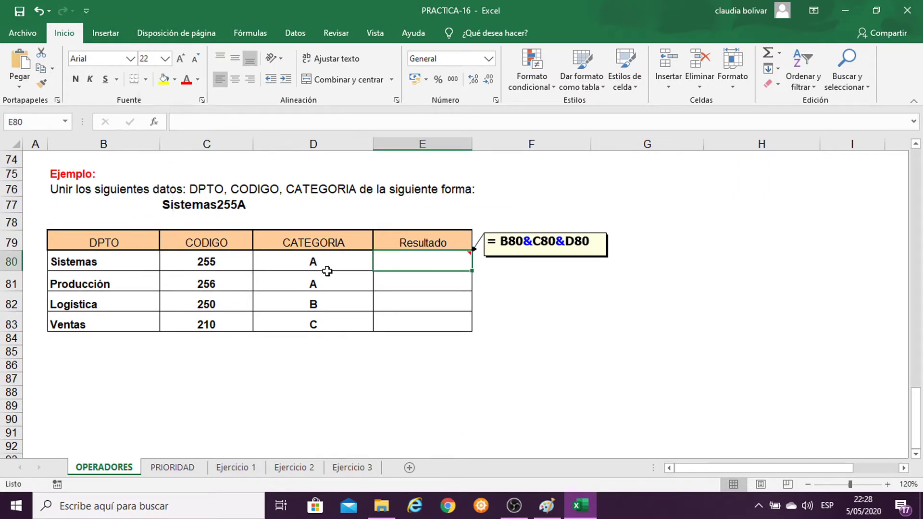
click(888, 484)
scroll(454, 329, down, 1)
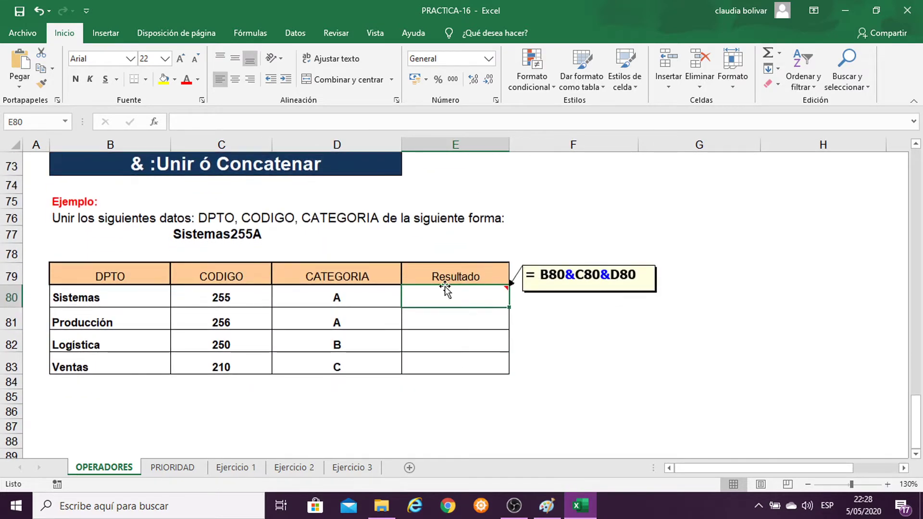
scroll(577, 346, down, 4)
scroll(577, 347, up, 6)
scroll(544, 353, down, 1)
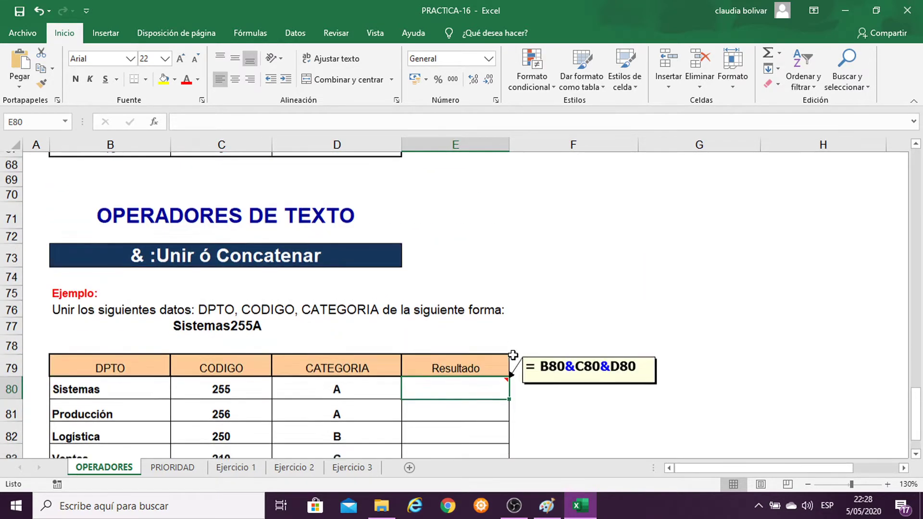
scroll(513, 355, down, 1)
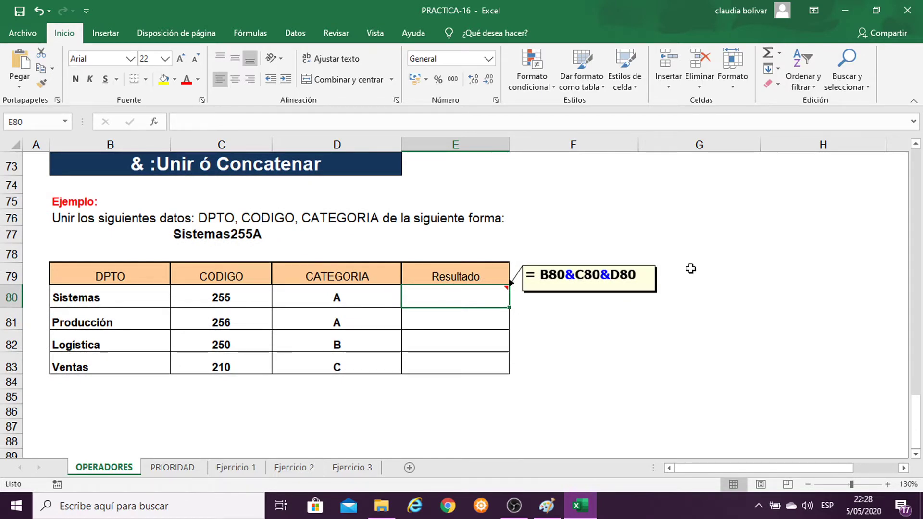
Start and cancel a formula in E80, then look over the Producción and Logística rows B81:D82.
text(=)
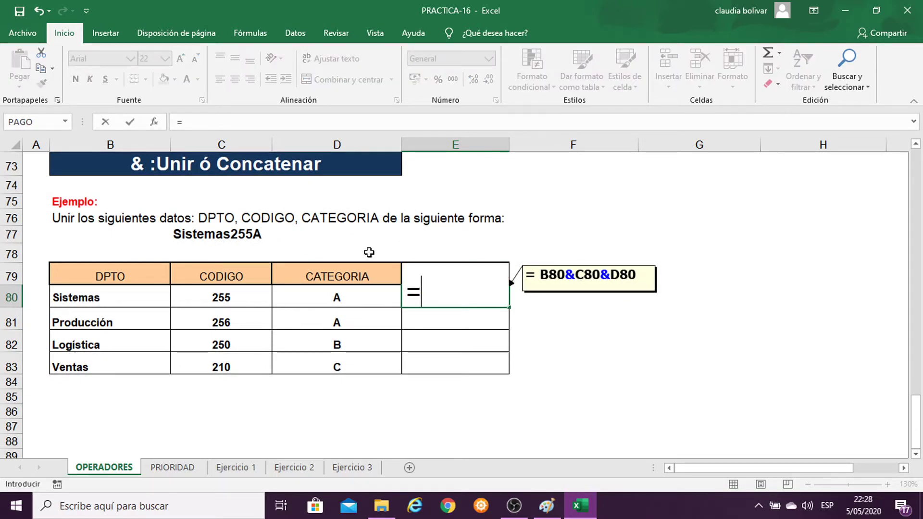
click(116, 299)
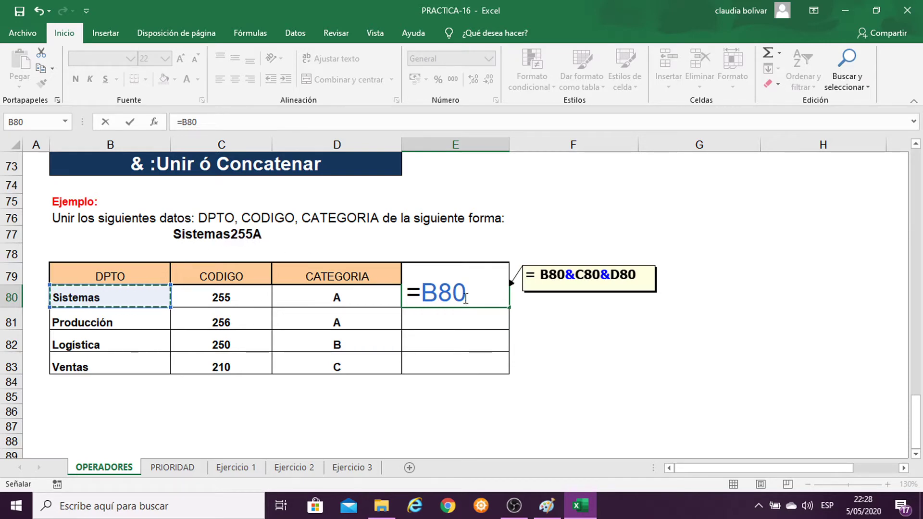
key(BackSpace)
key(BackSpace)
key(BackSpace)
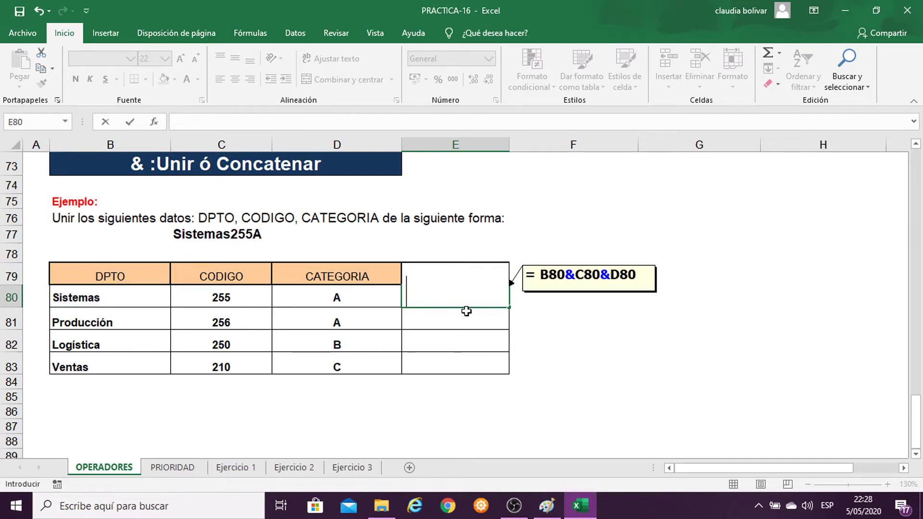
key(Escape)
click(462, 294)
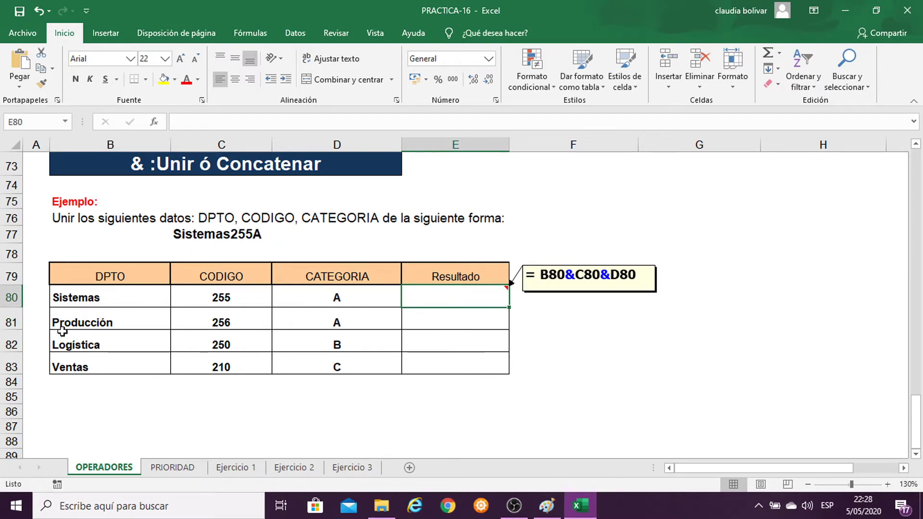
drag(63, 323, 326, 317)
drag(71, 338, 385, 345)
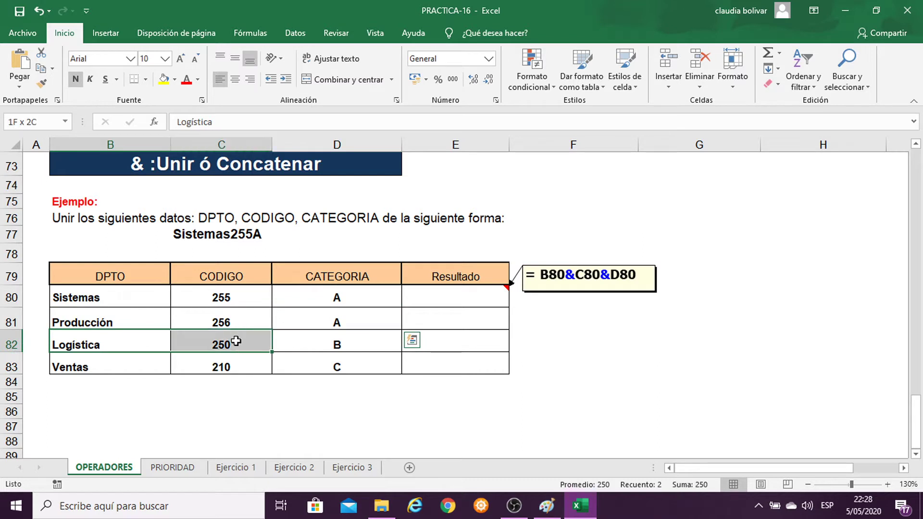
Enter =B80&C80&D80 in E80 so it displays Sistemas255A.
click(435, 296)
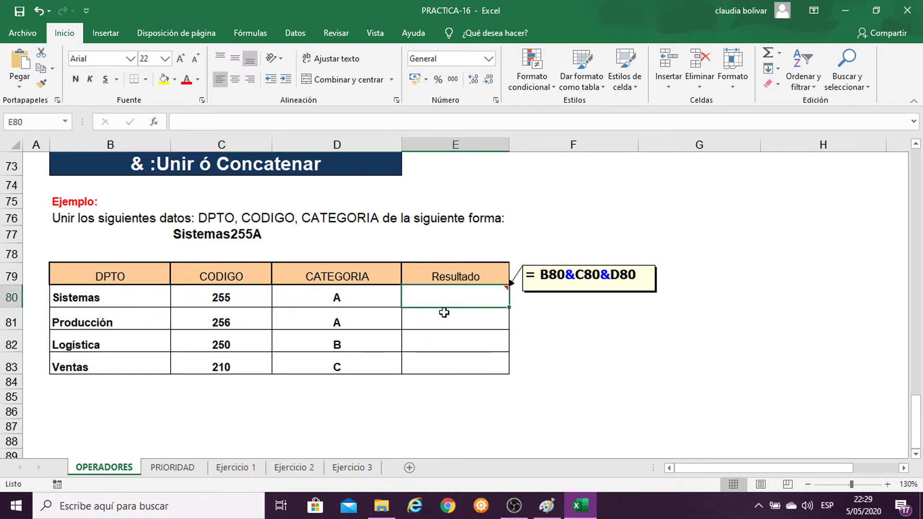
text(=)
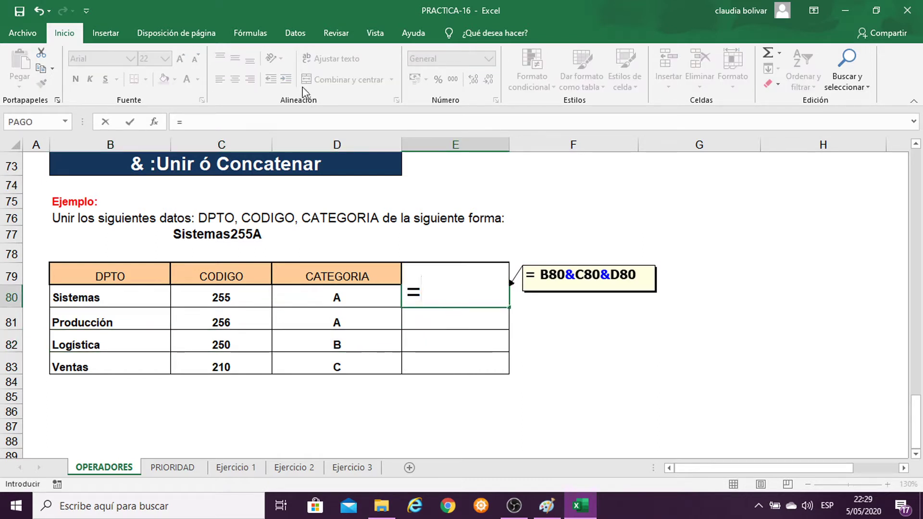
click(78, 302)
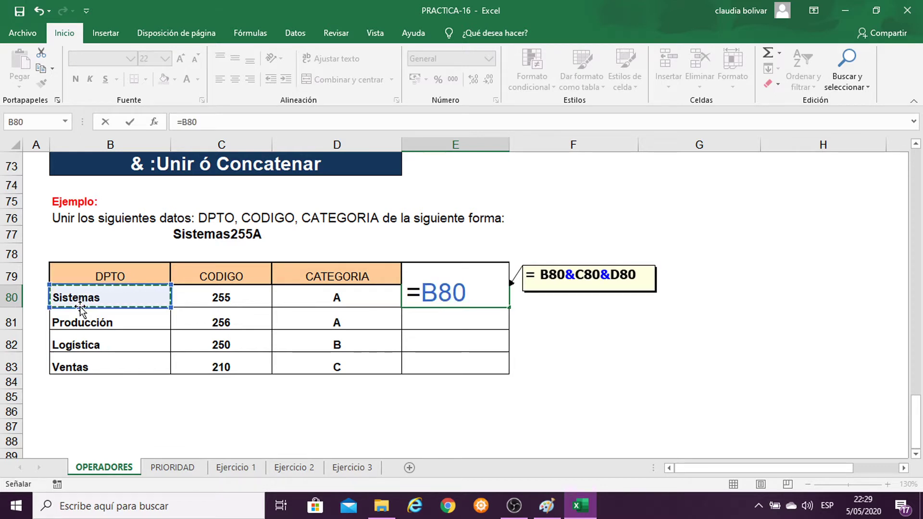
text(&)
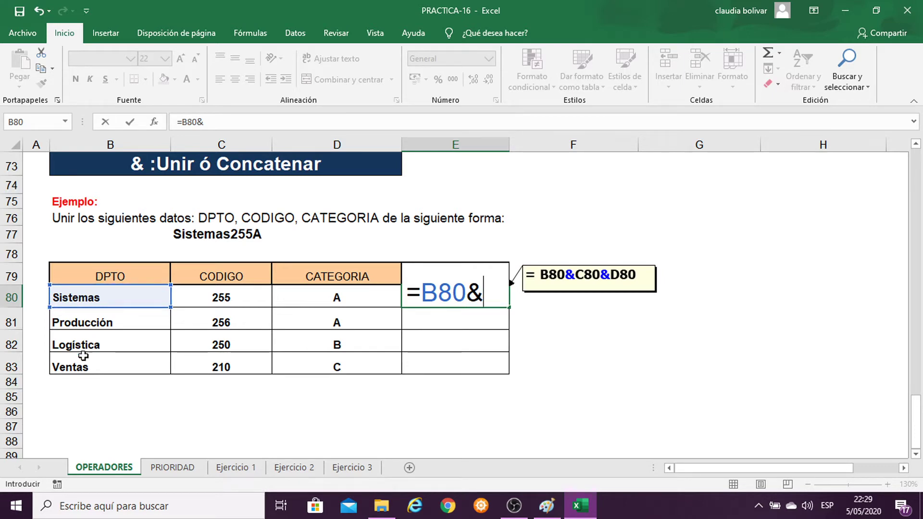
click(218, 298)
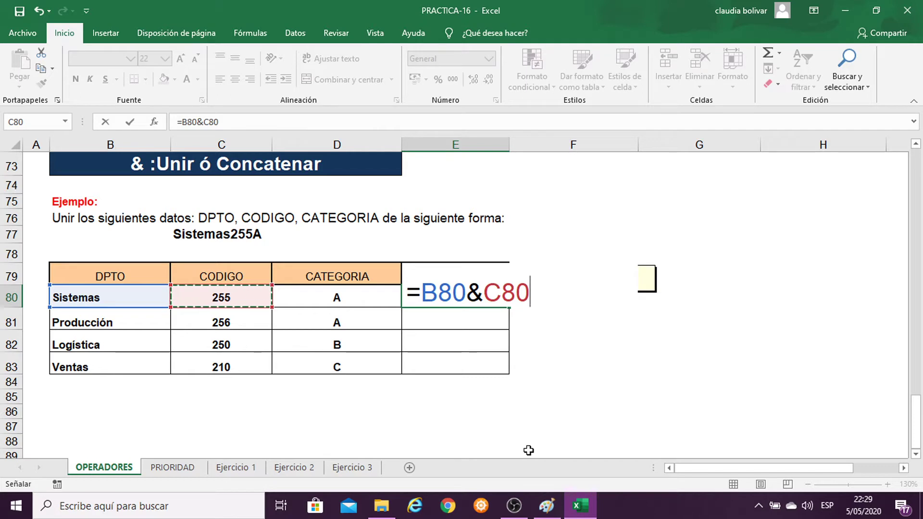
text(&)
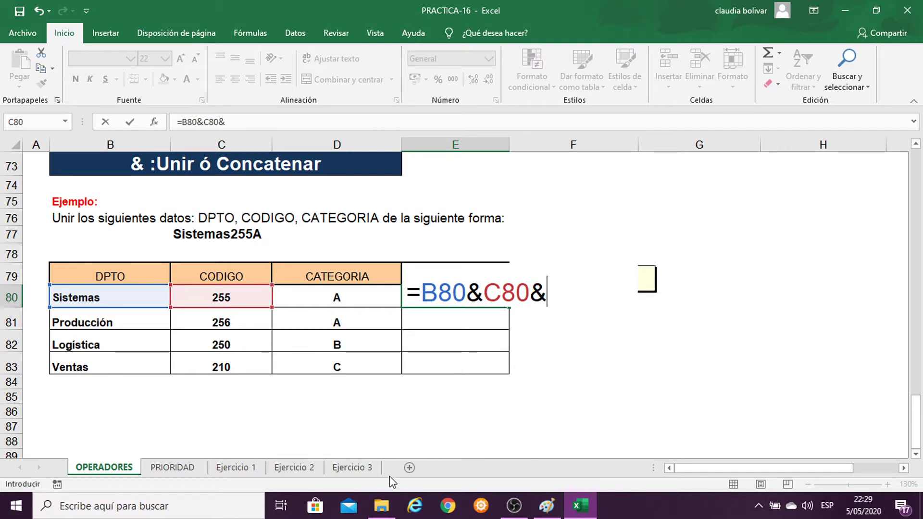
click(346, 299)
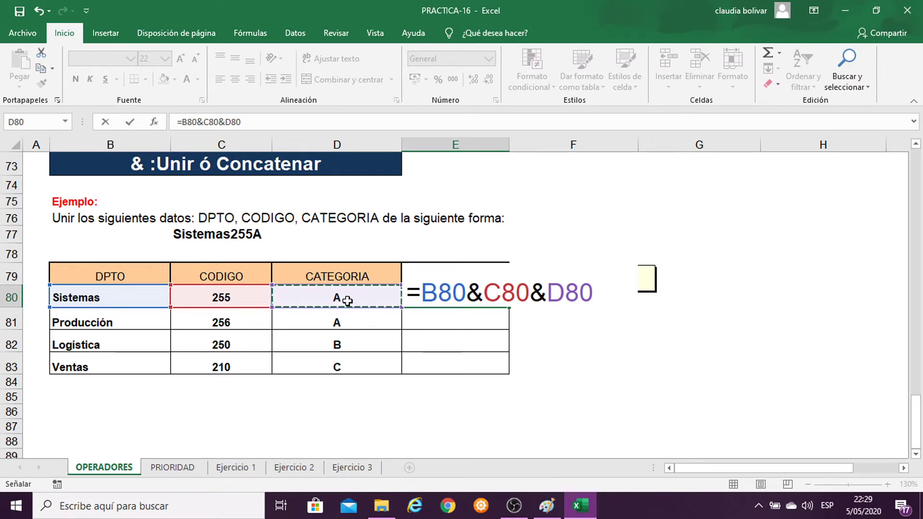
key(Return)
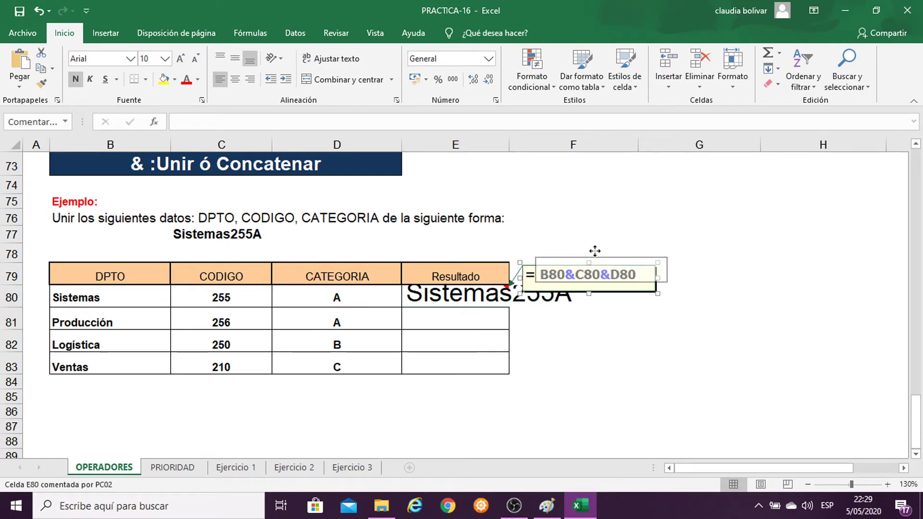
Move E80's comment box up beside rows 76–78 and set E80's font size to 14.
drag(579, 269, 624, 227)
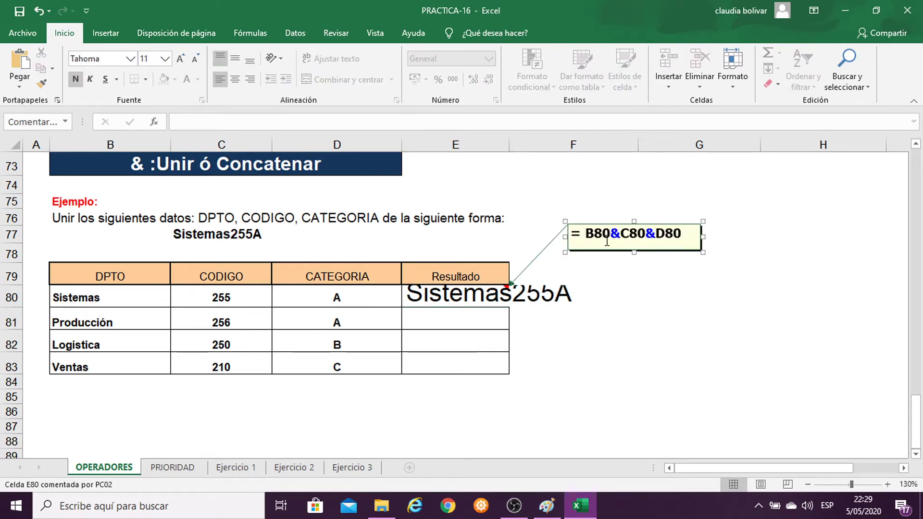
click(497, 302)
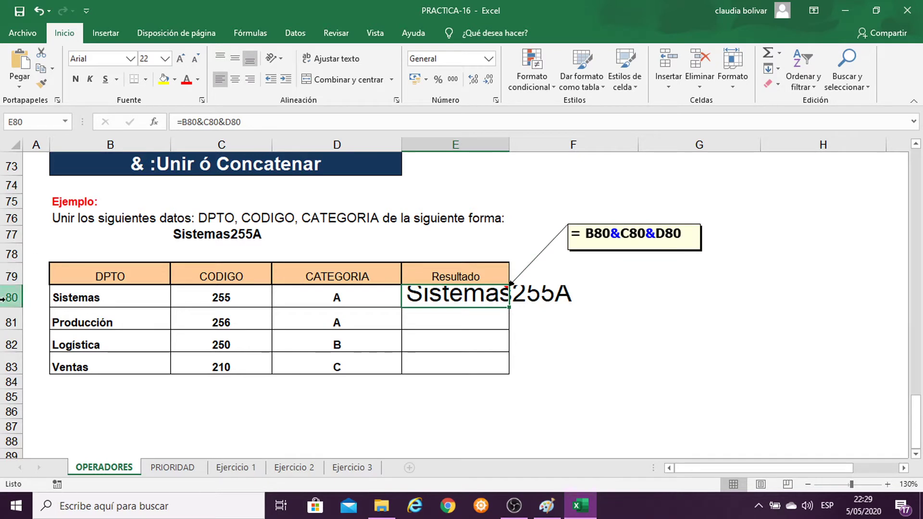
click(165, 58)
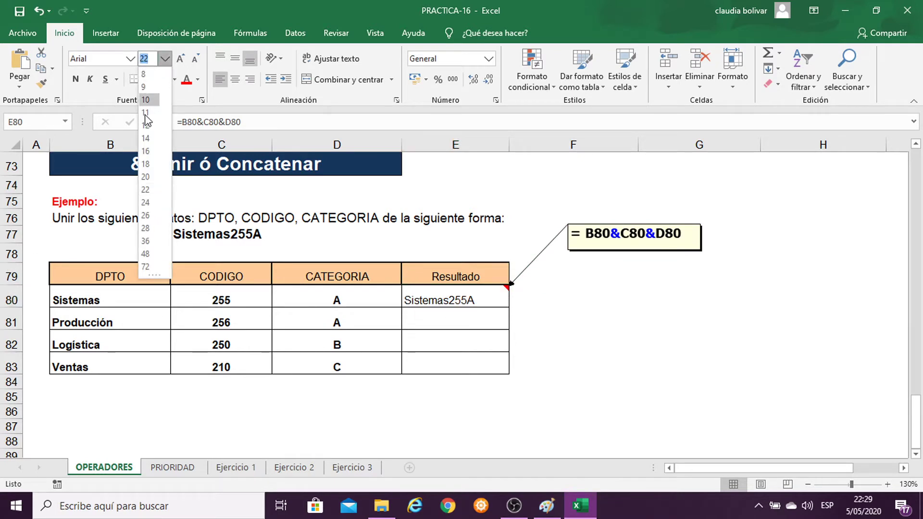
click(149, 138)
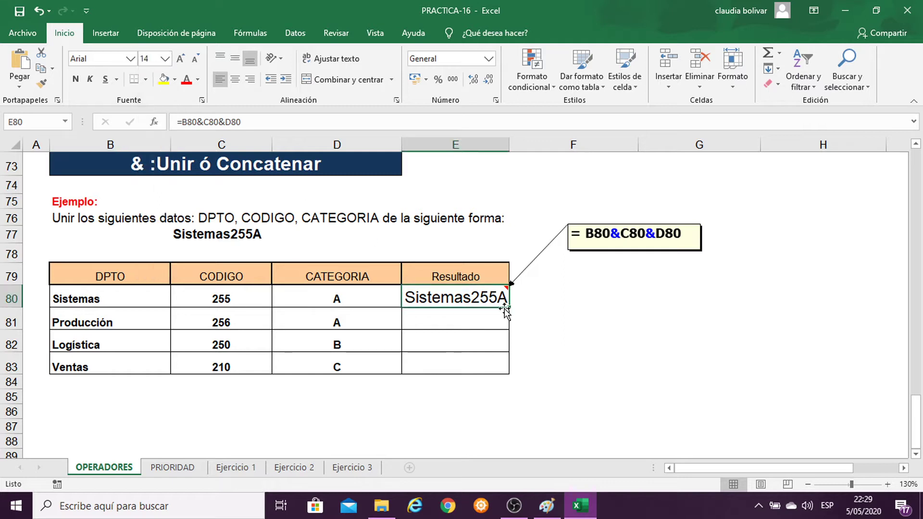
Fill the joining formula down to E83, widen column E, and review rows 81–83.
drag(507, 328, 505, 375)
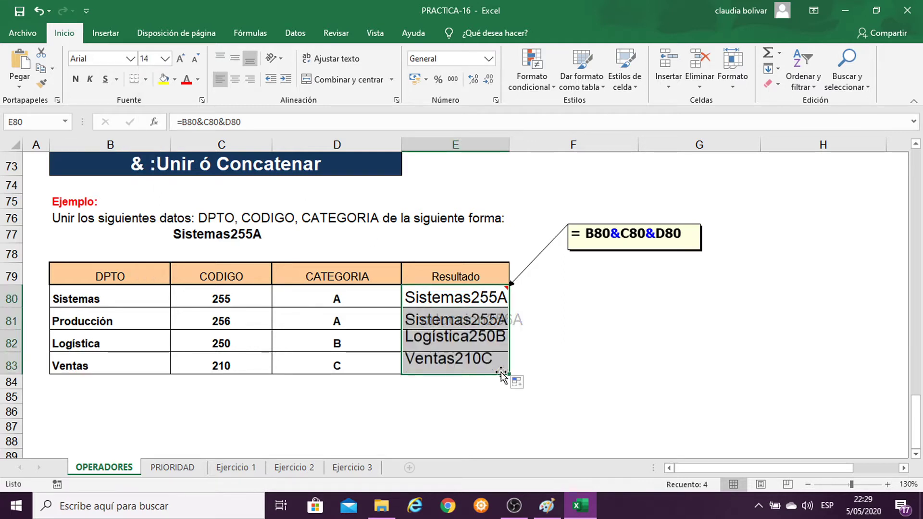
drag(507, 145, 554, 145)
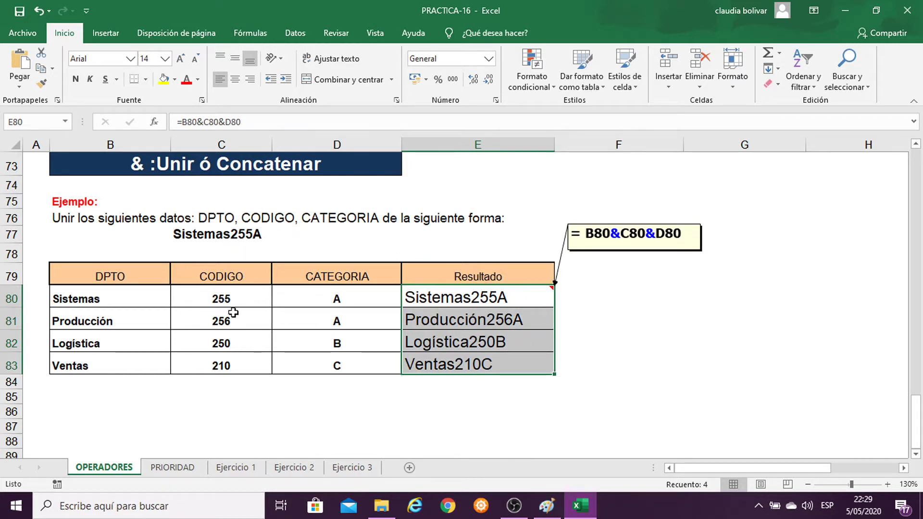
click(12, 321)
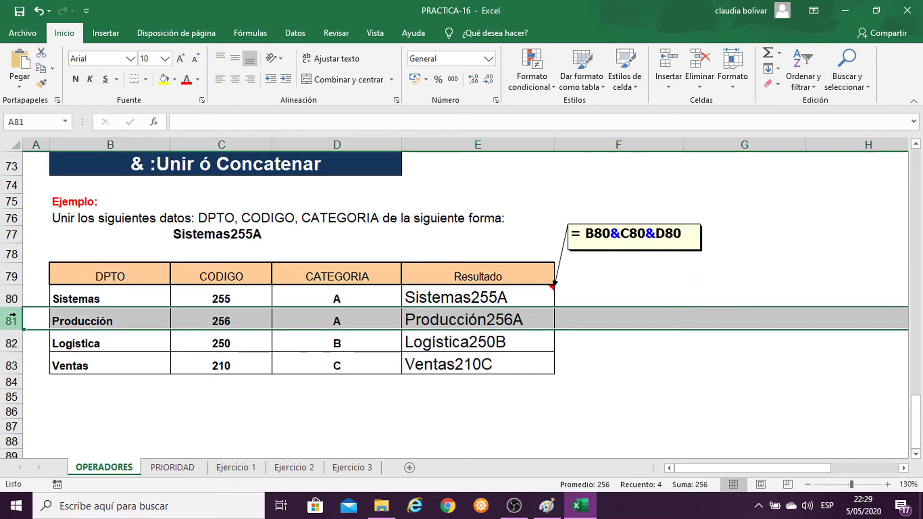
click(12, 342)
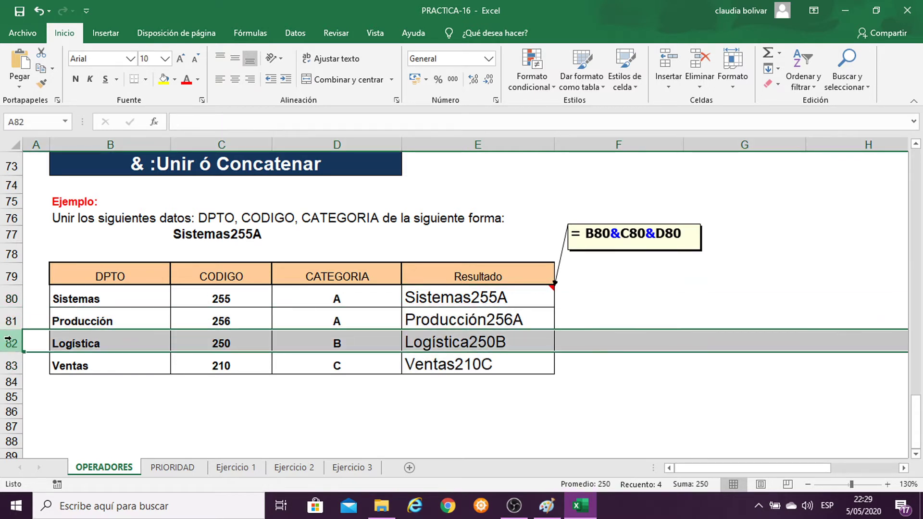
click(11, 364)
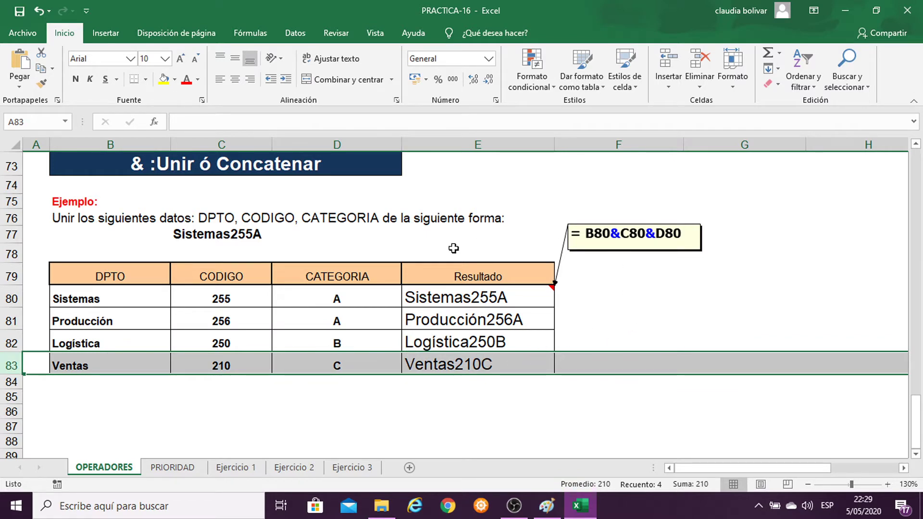
click(485, 229)
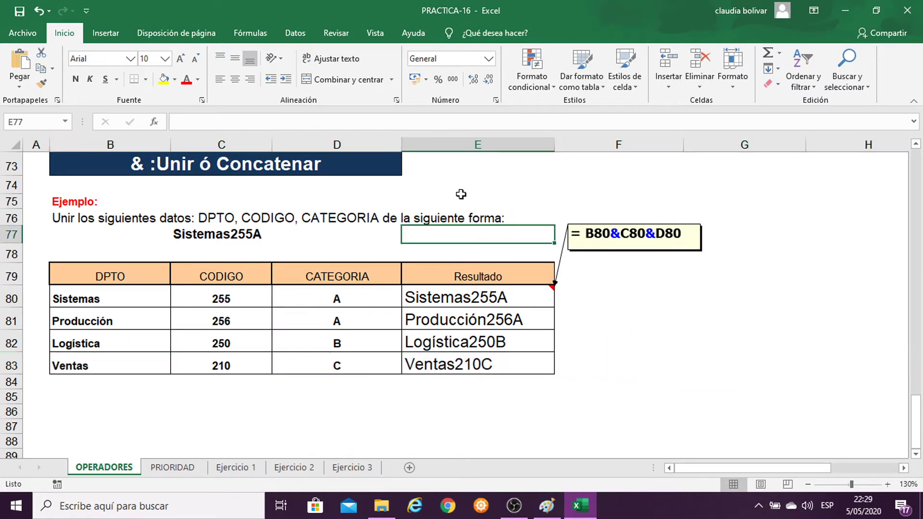
click(155, 468)
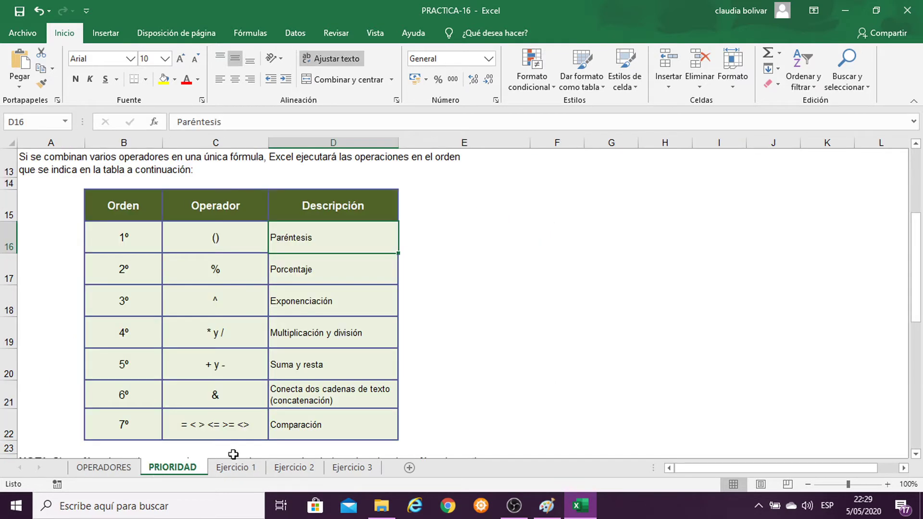
scroll(425, 371, up, 3)
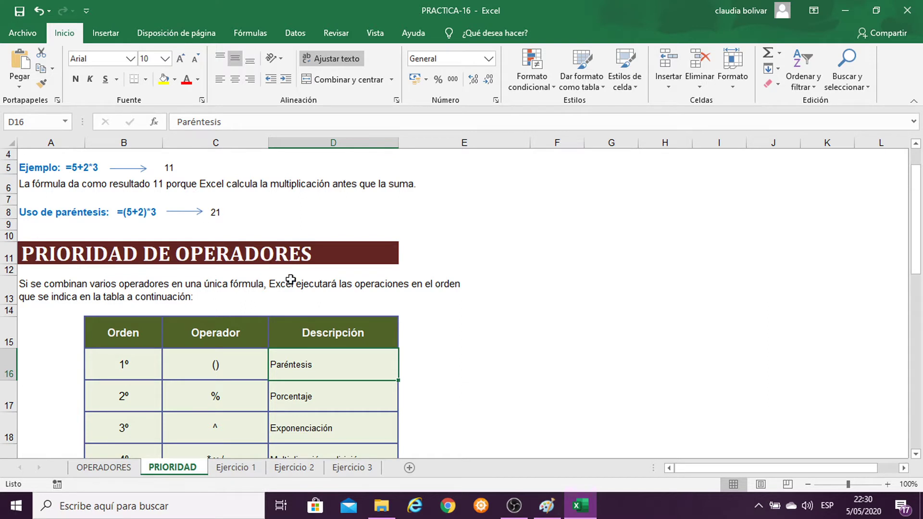
scroll(588, 274, down, 3)
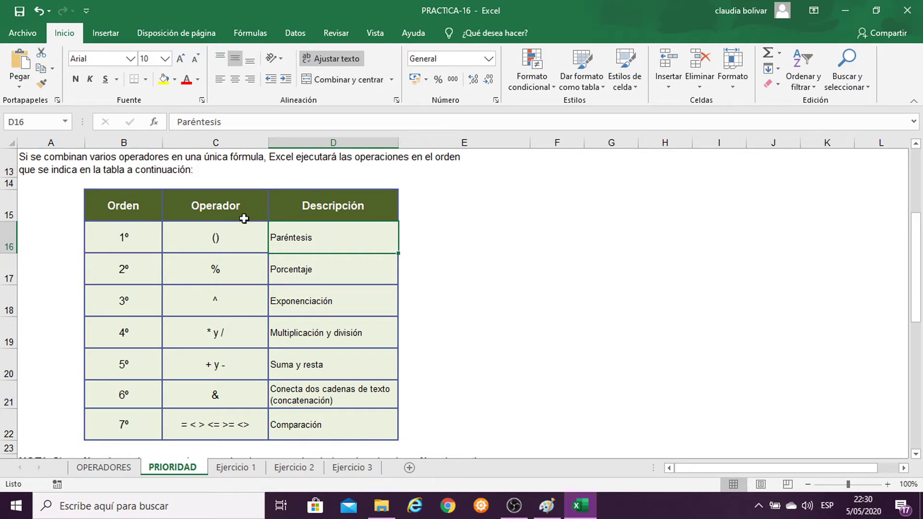
scroll(503, 300, down, 1)
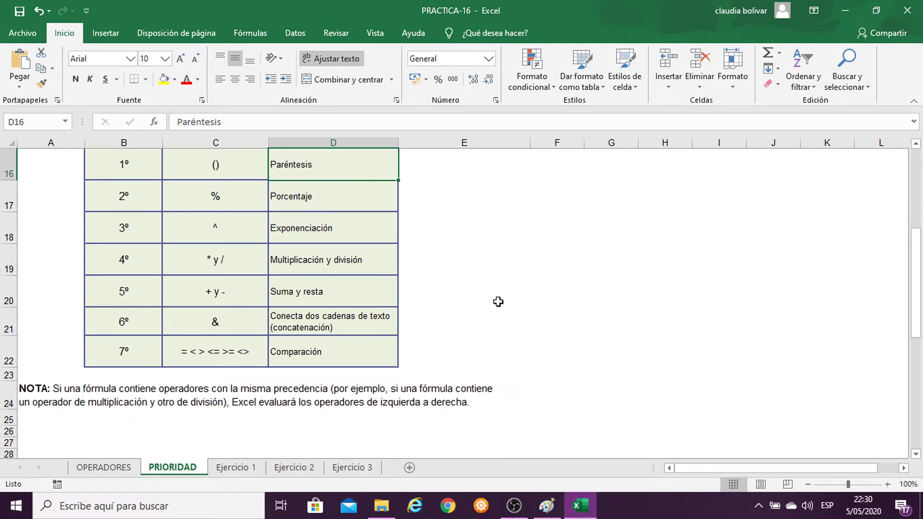
scroll(408, 301, up, 2)
scroll(470, 274, up, 2)
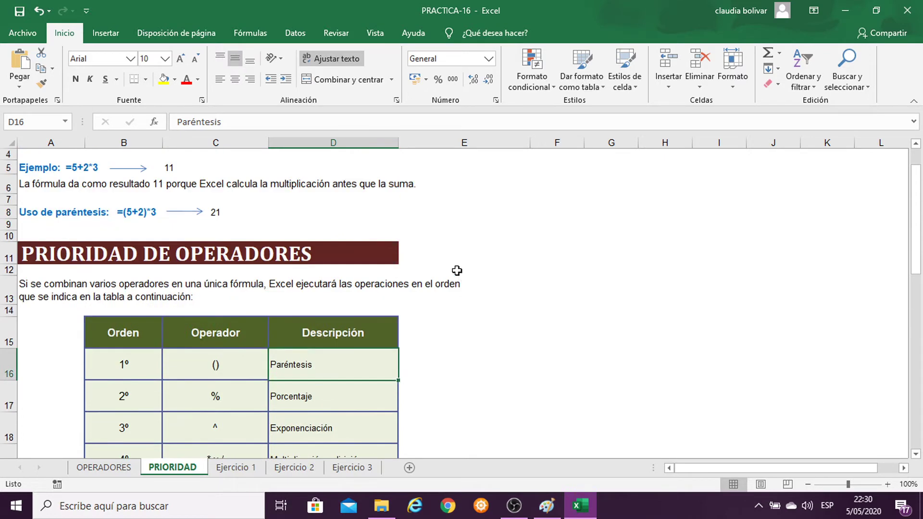
scroll(457, 270, up, 1)
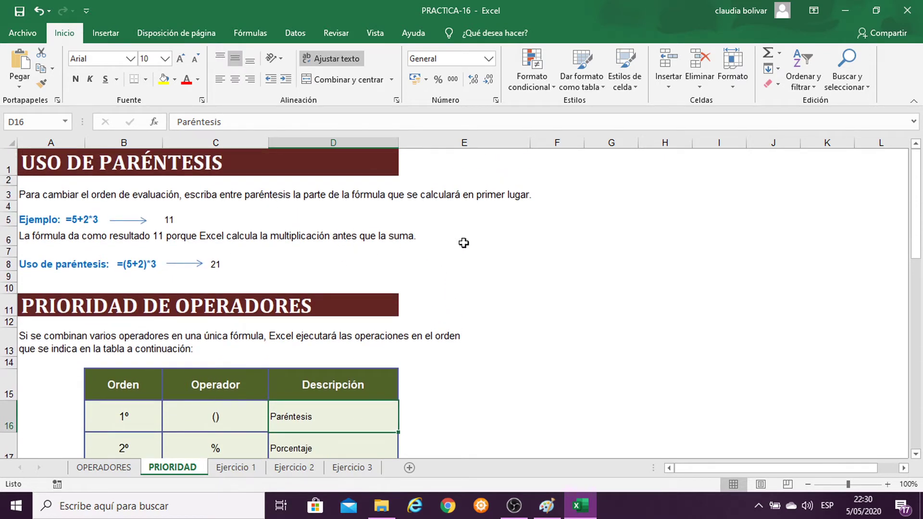
scroll(464, 259, down, 1)
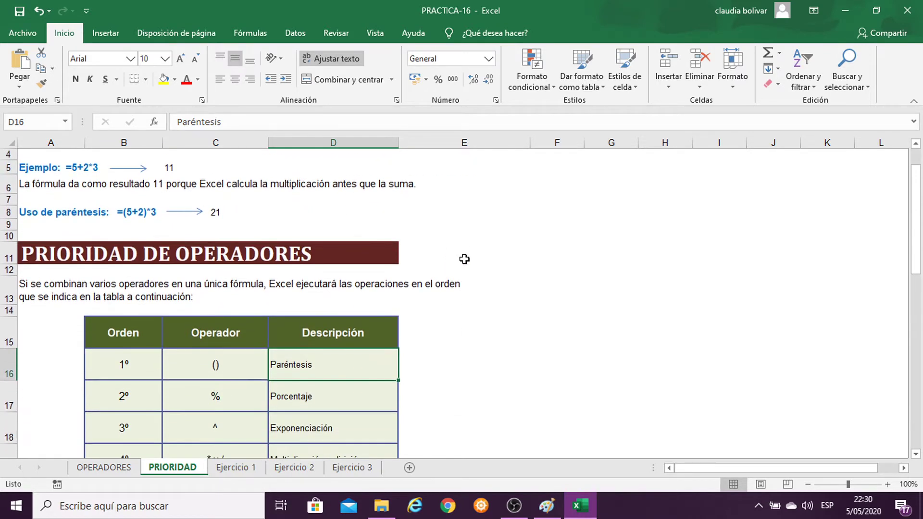
Browse the Ejercicio 1 sales table, then switch to the Ejercicio 2 monthly salary sheet.
click(237, 469)
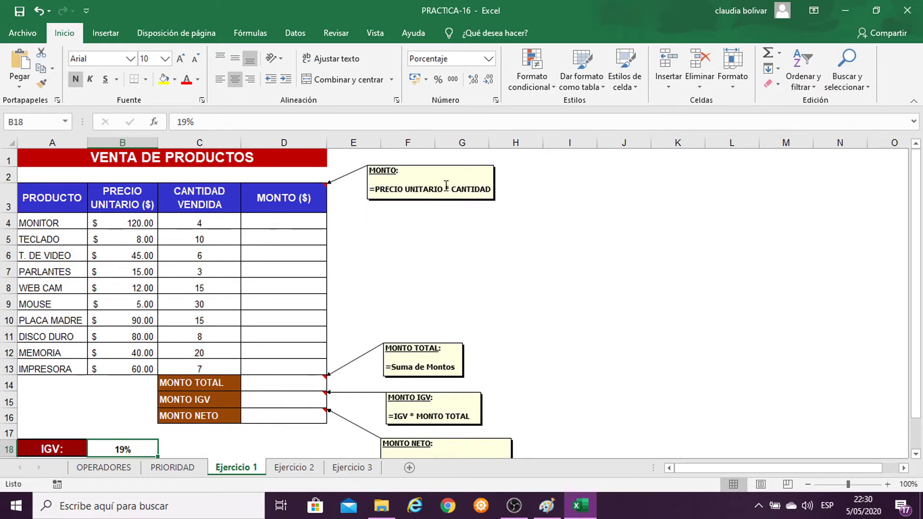
scroll(451, 270, down, 2)
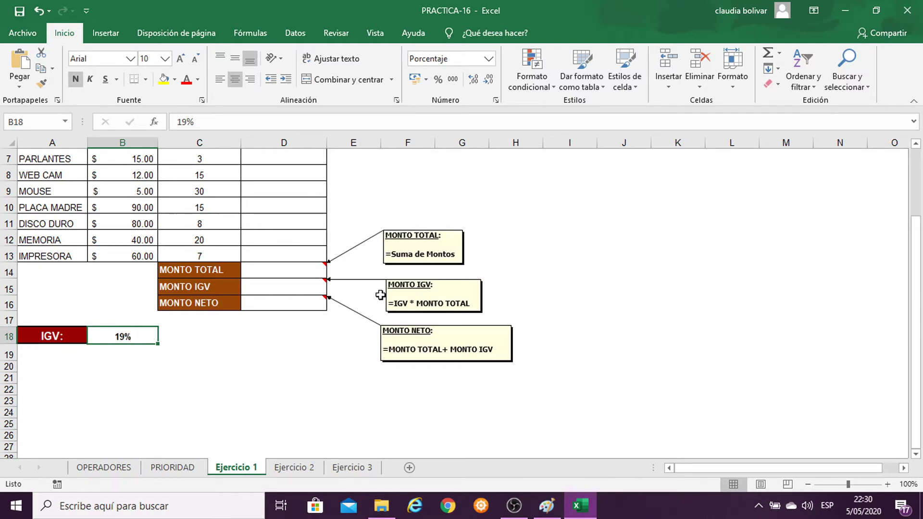
click(291, 467)
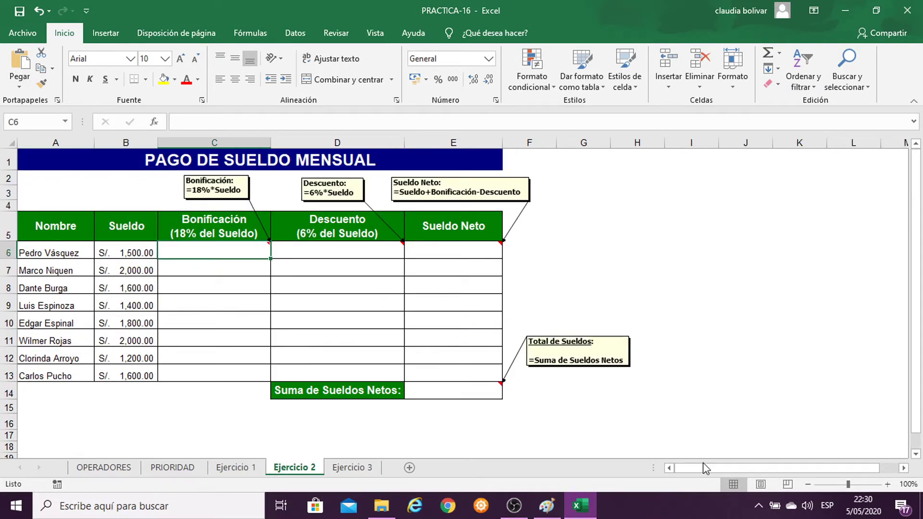
On Ejercicio 3, delete the stray Q from RESULTADO, check the B5 example, and select E8.
click(365, 465)
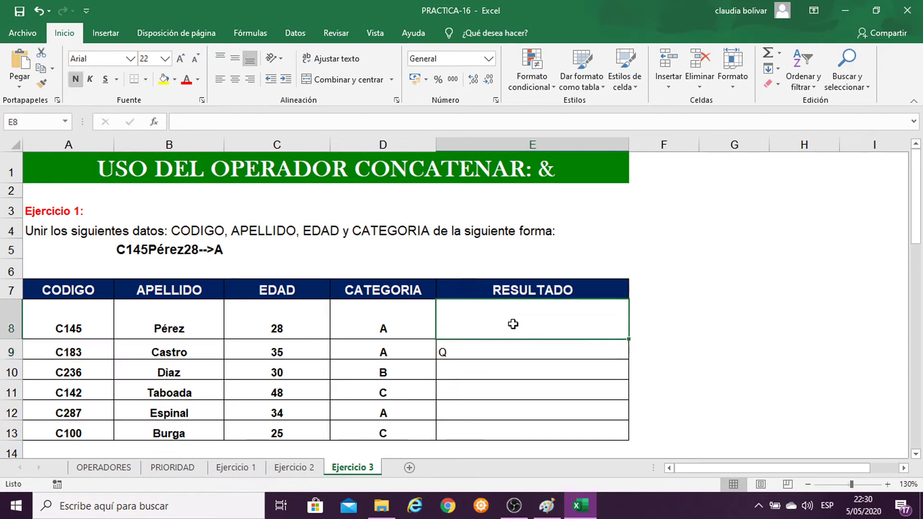
key(Delete)
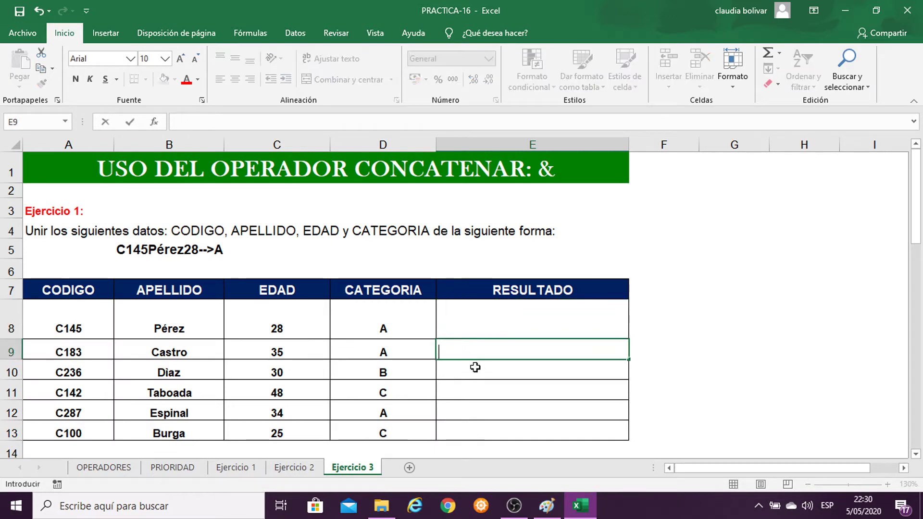
click(475, 368)
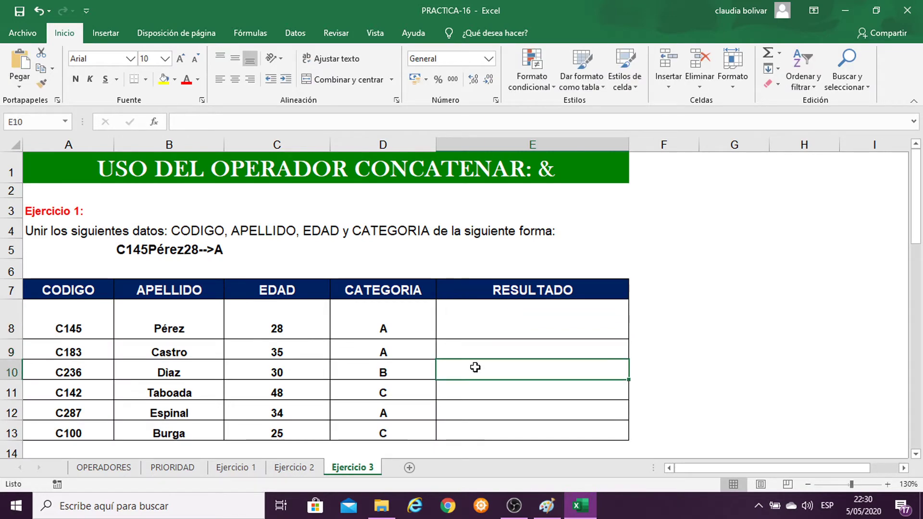
click(485, 318)
double_click(553, 170)
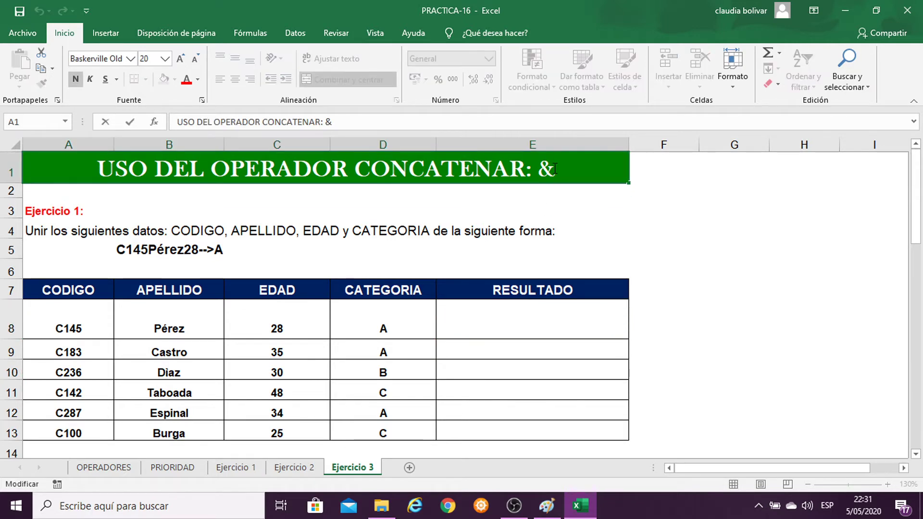
click(620, 243)
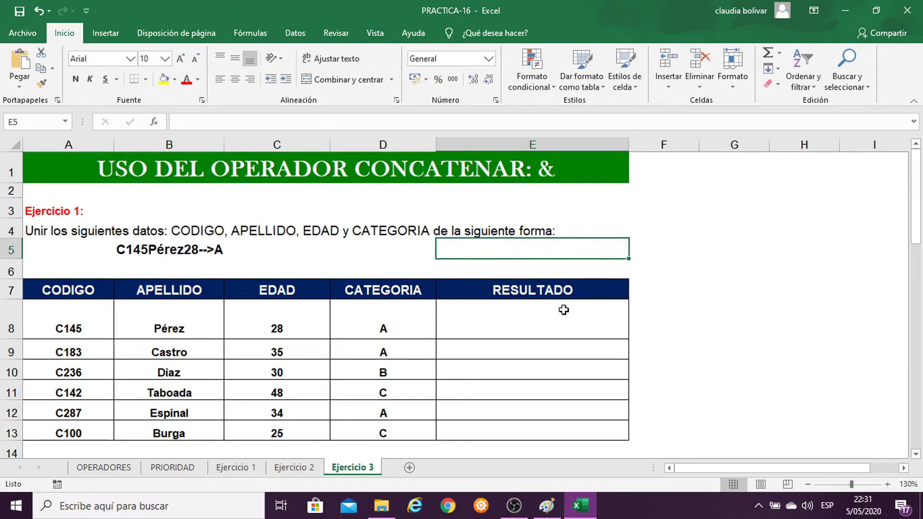
click(539, 317)
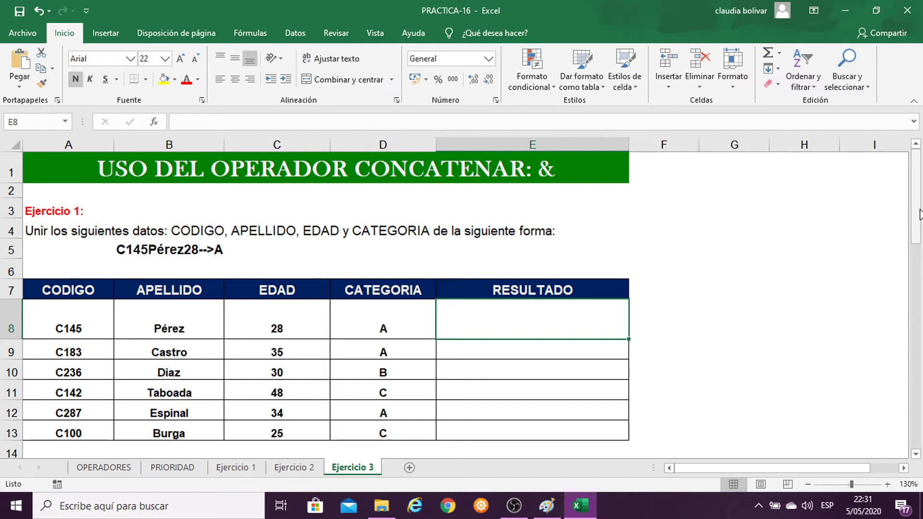
click(150, 250)
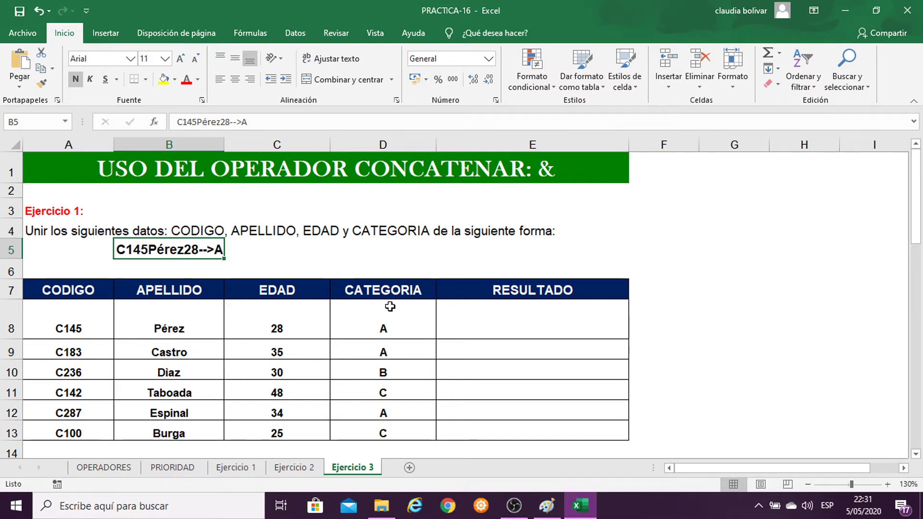
click(519, 339)
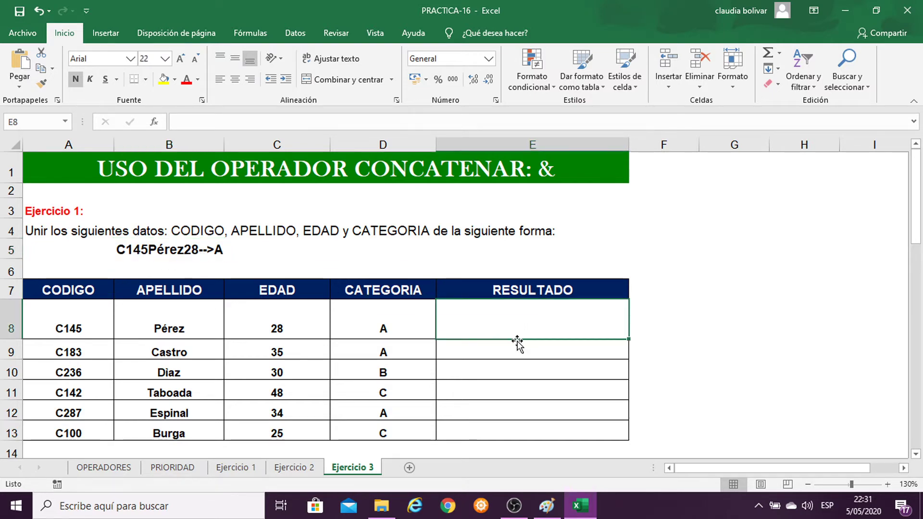
Enter =CONCATENAR(A8;B8;C8;D8) in E8 so it displays C145Pérez28A.
text(=)
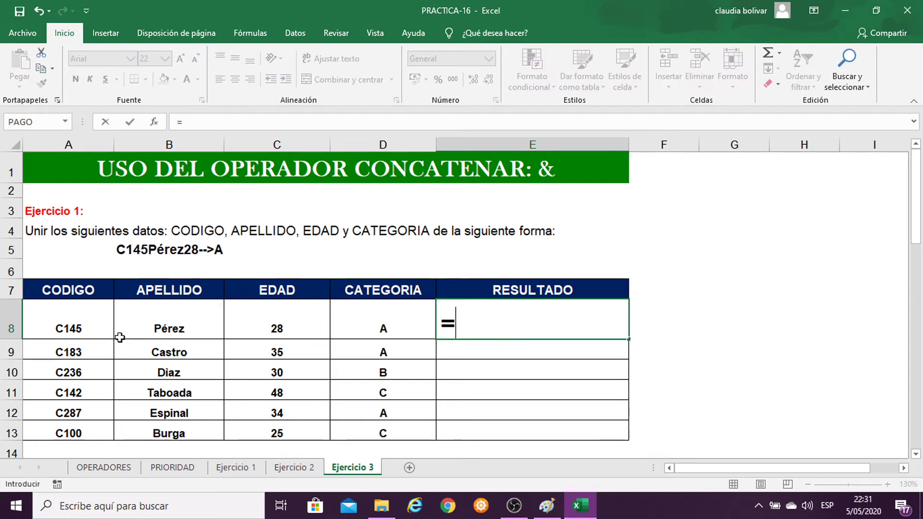
text(CONCAT)
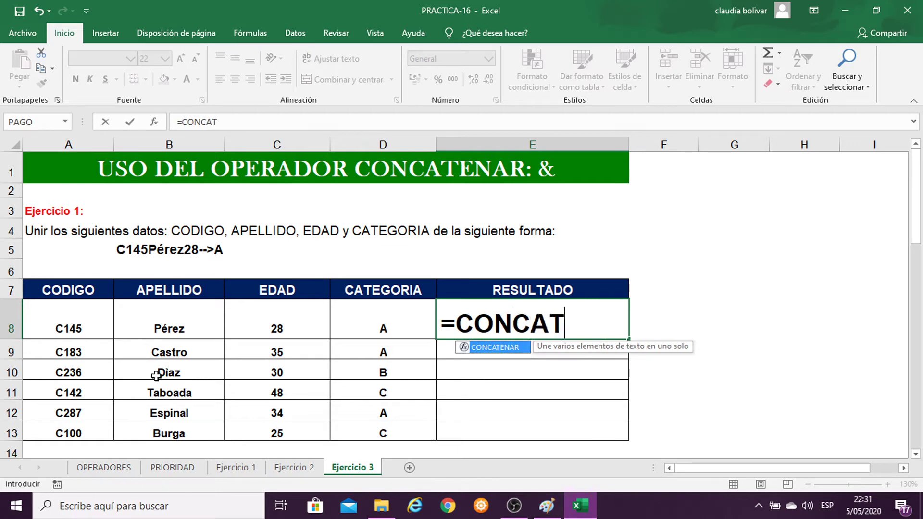
text(ENAR()
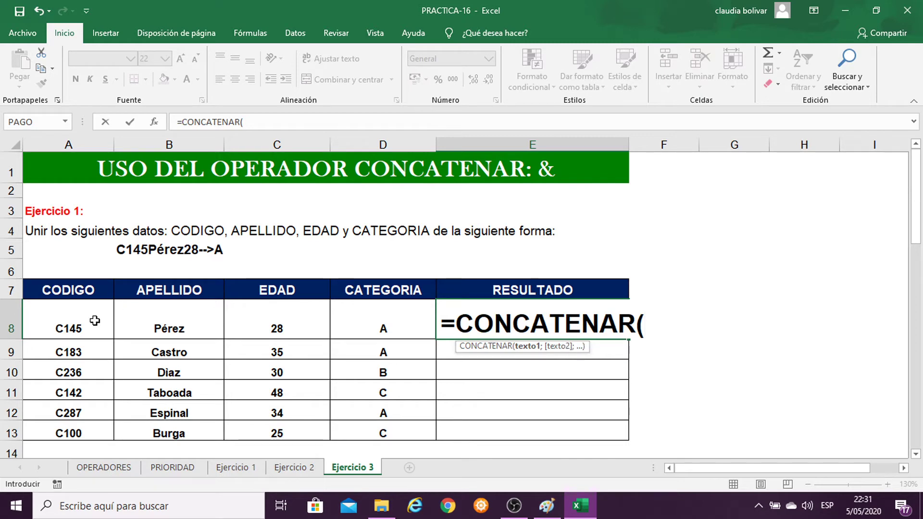
click(72, 324)
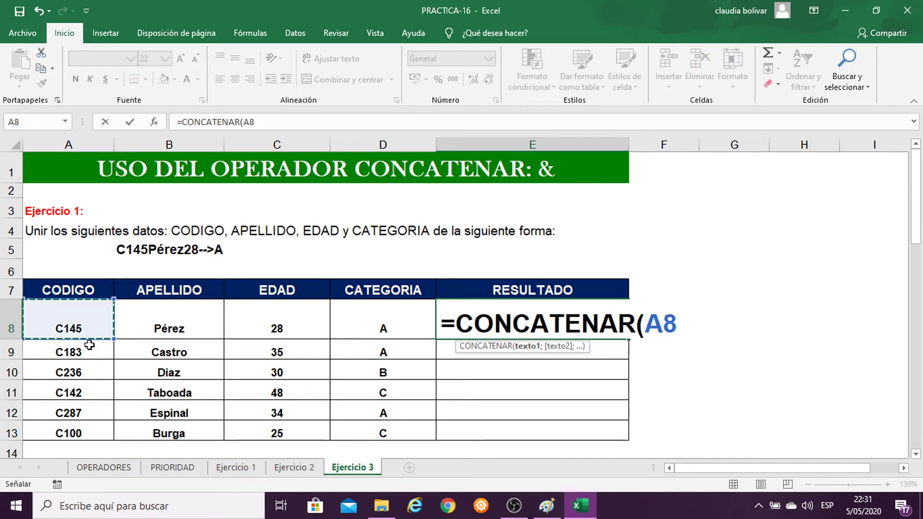
text(;)
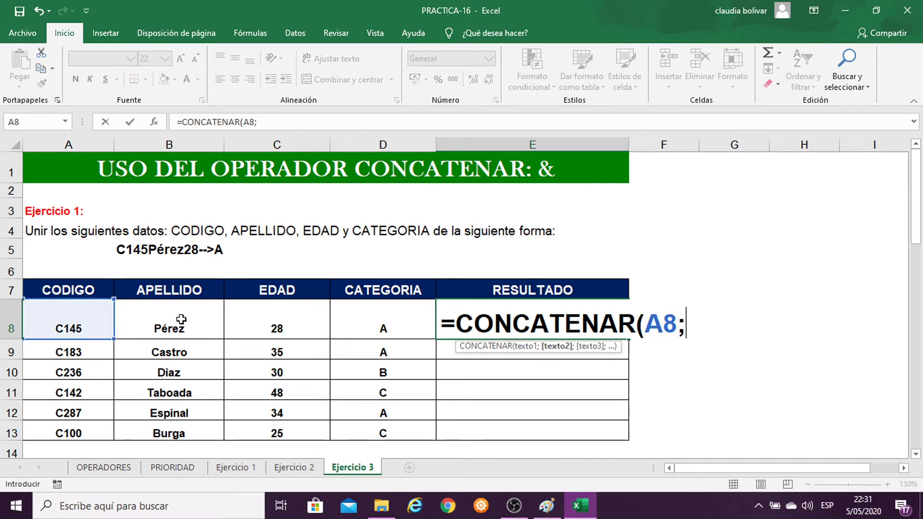
click(181, 319)
text(;)
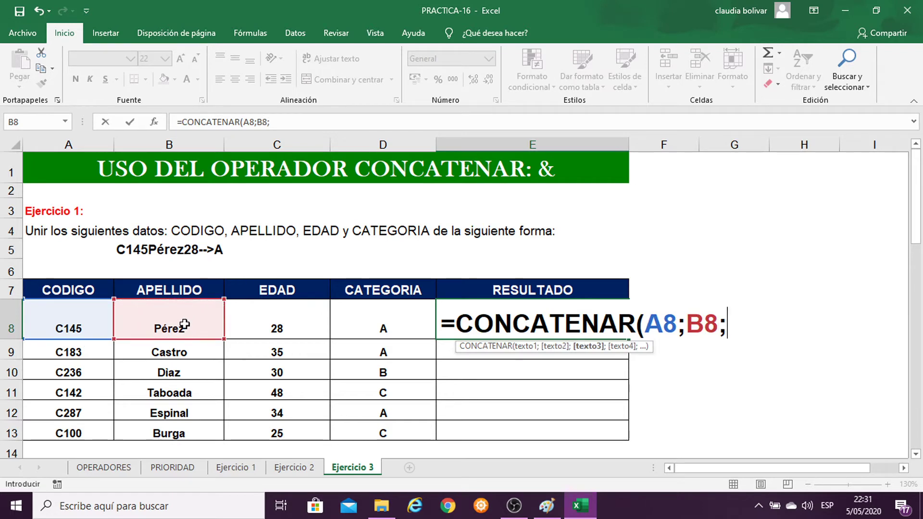
click(288, 319)
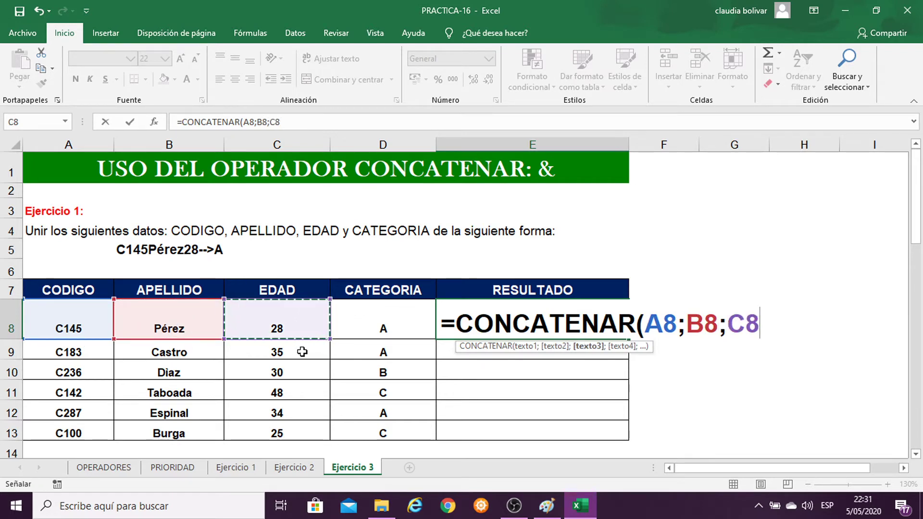
text(;)
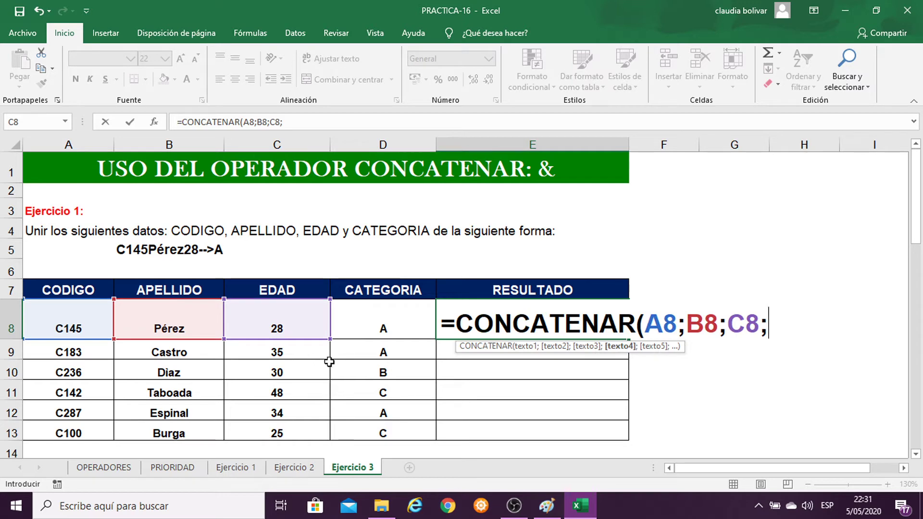
click(354, 329)
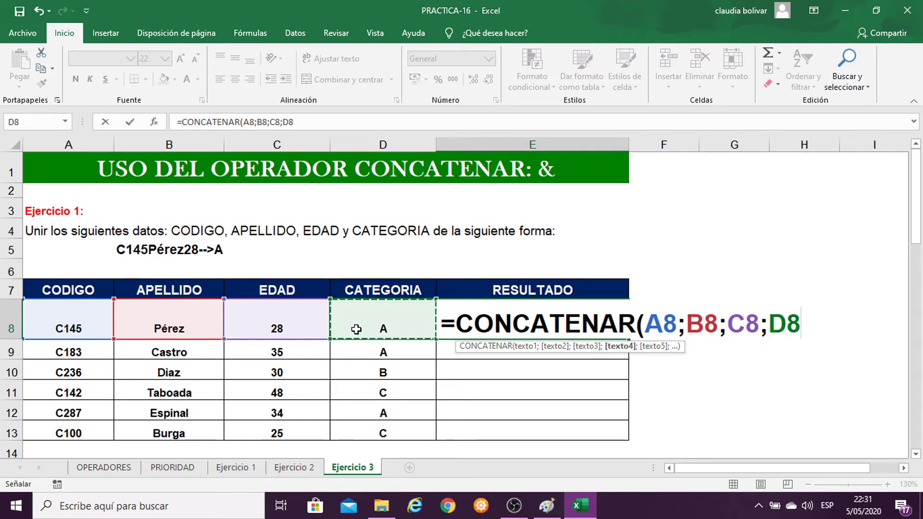
text())
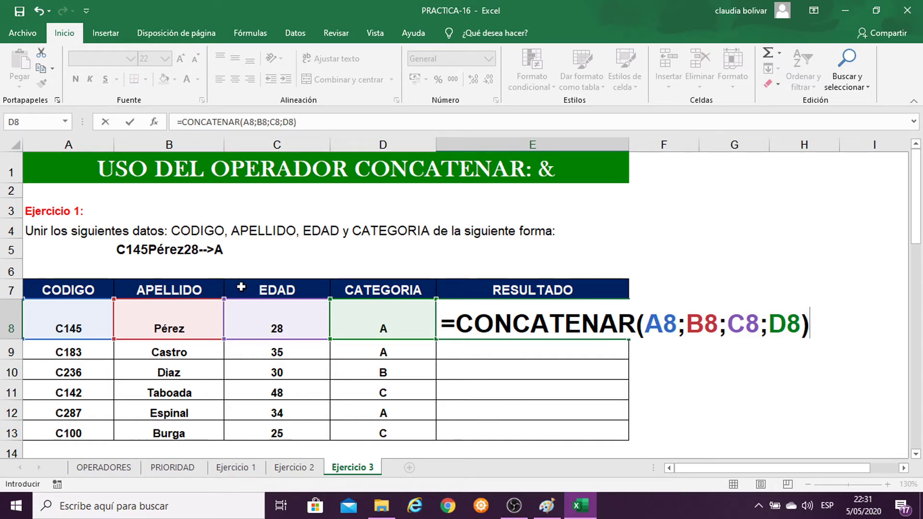
key(Return)
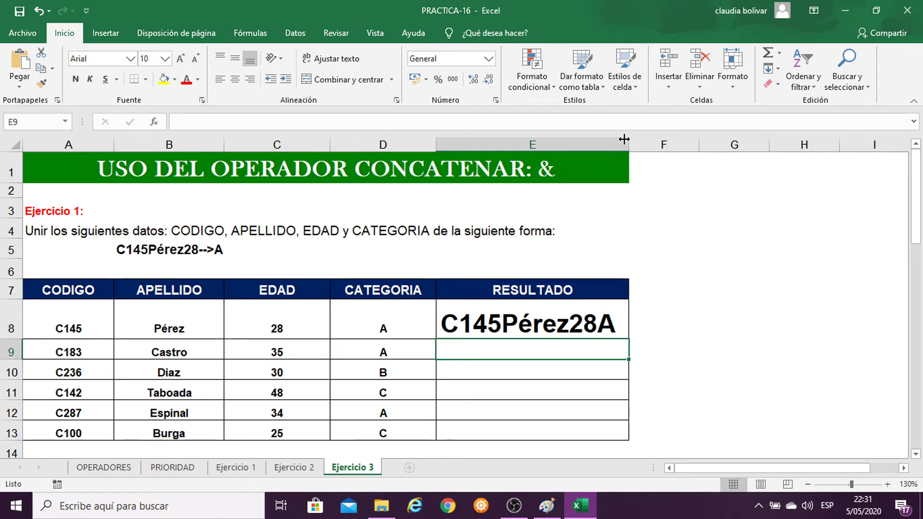
Widen column E, restart E8 as =CONCATENAR( via the autocomplete list, and bring up Paint.
drag(629, 144, 677, 144)
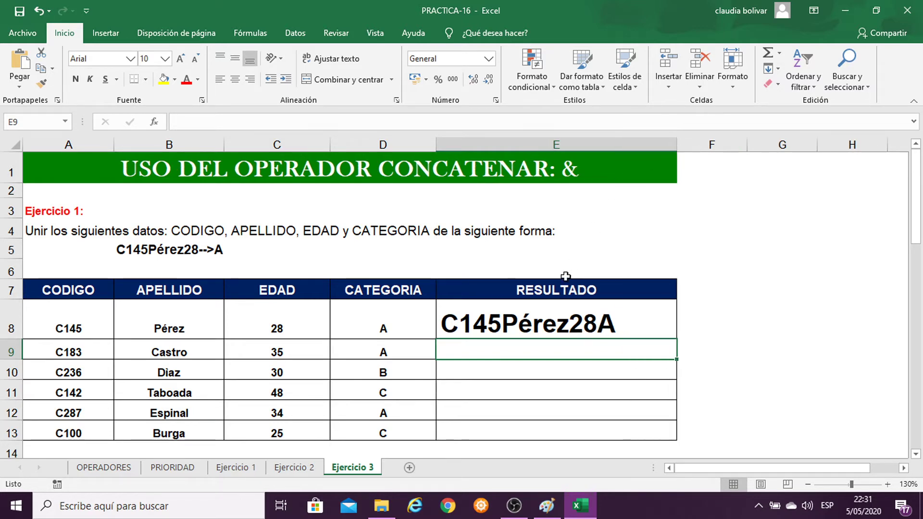
click(533, 321)
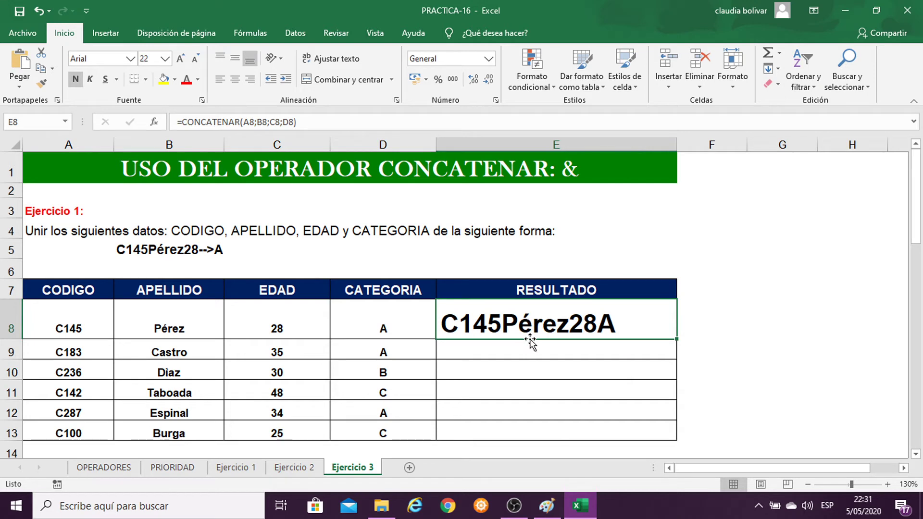
text(=)
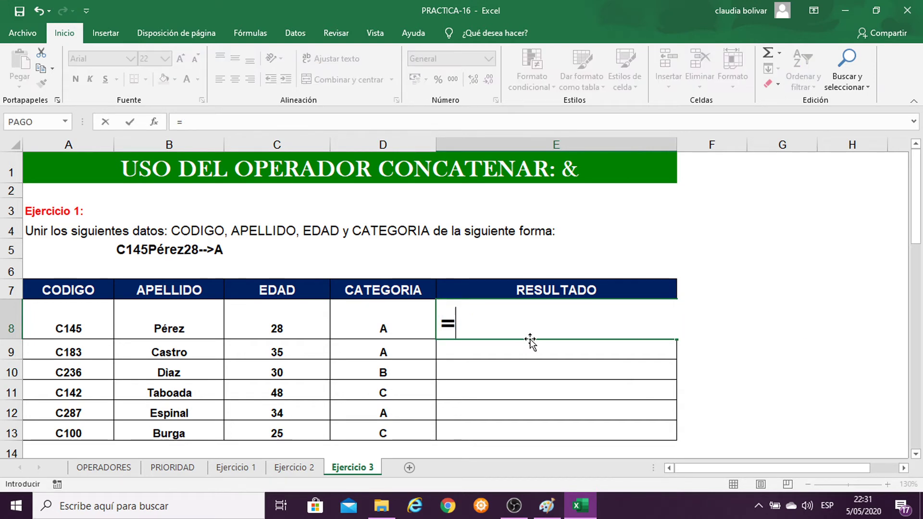
text(CON)
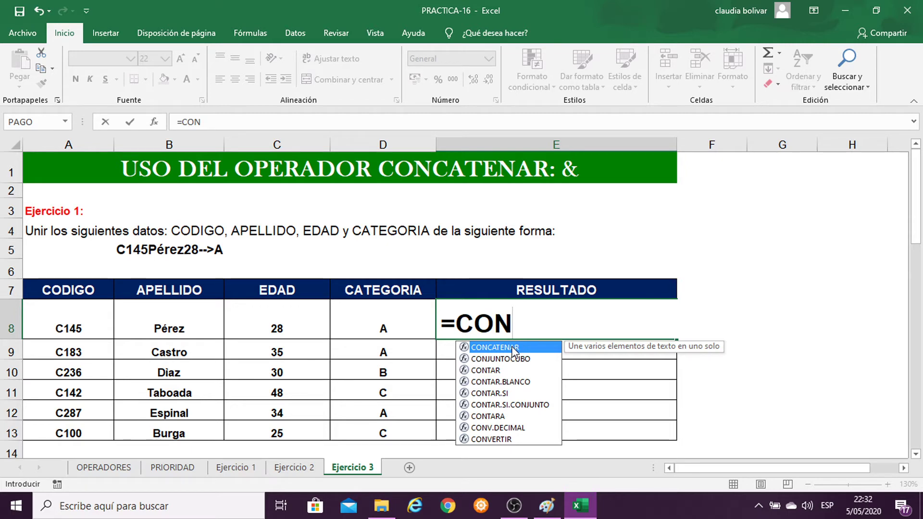
double_click(495, 348)
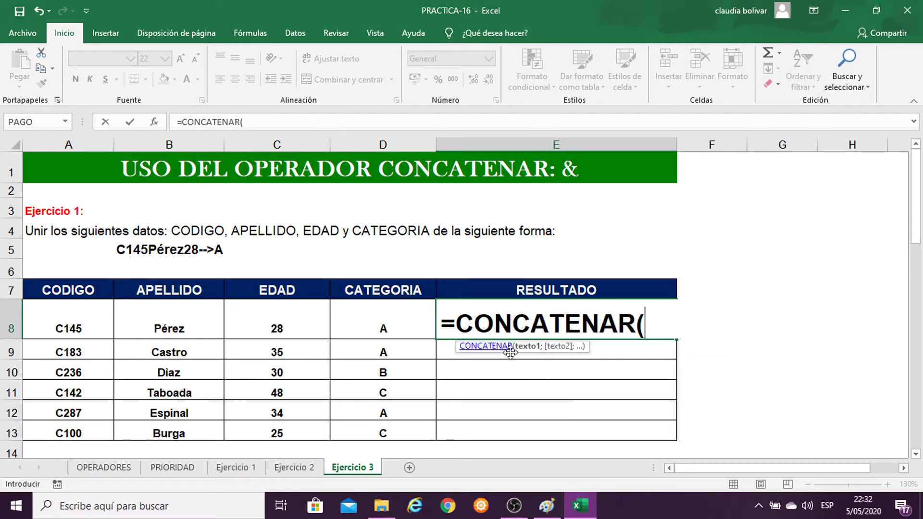
click(547, 506)
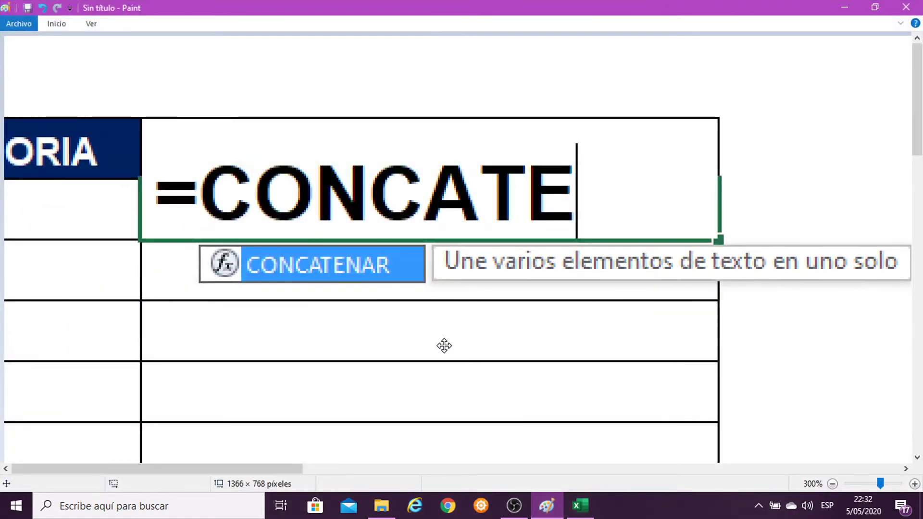
Paste the Excel capture into Paint, frame the CONCATENAR suggestion list, then minimize Paint.
key(ctrl+v)
drag(573, 350, 421, 99)
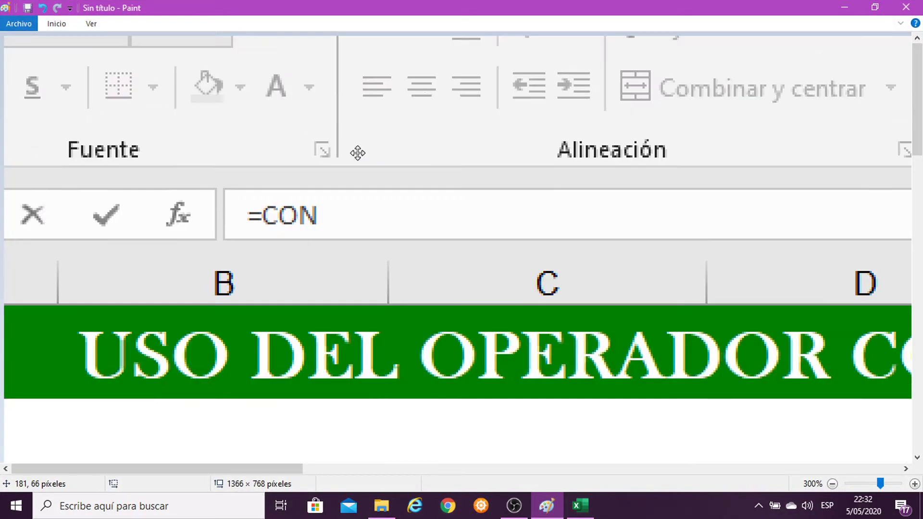
mouse_move(589, 310)
mouse_down()
mouse_move(529, 136)
mouse_move(436, 41)
mouse_up()
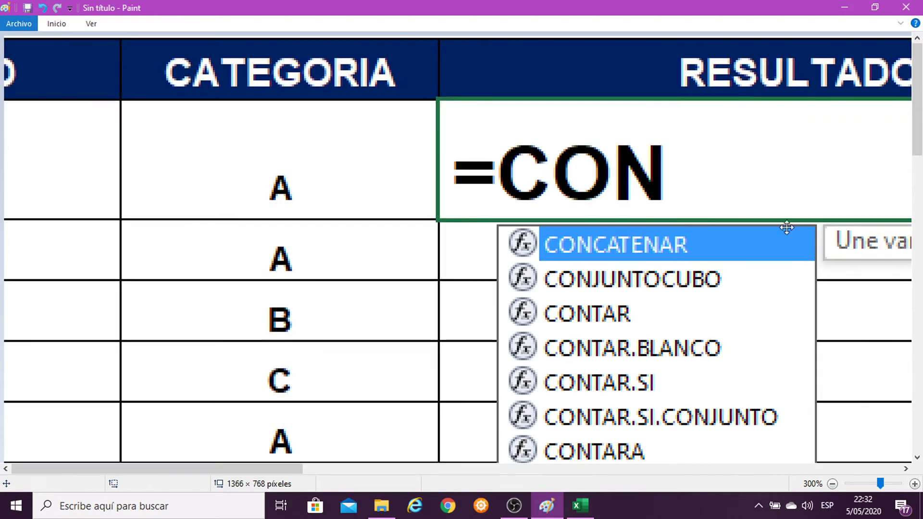
drag(614, 247, 182, 212)
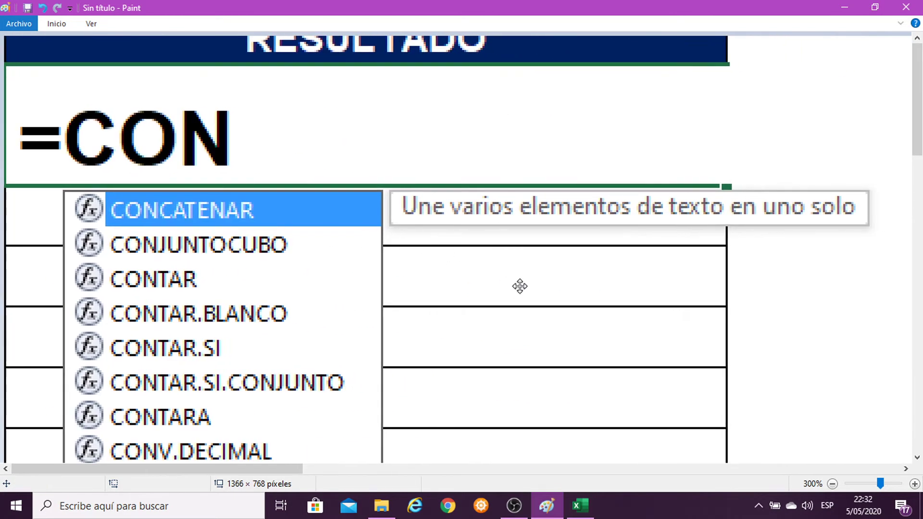
click(845, 6)
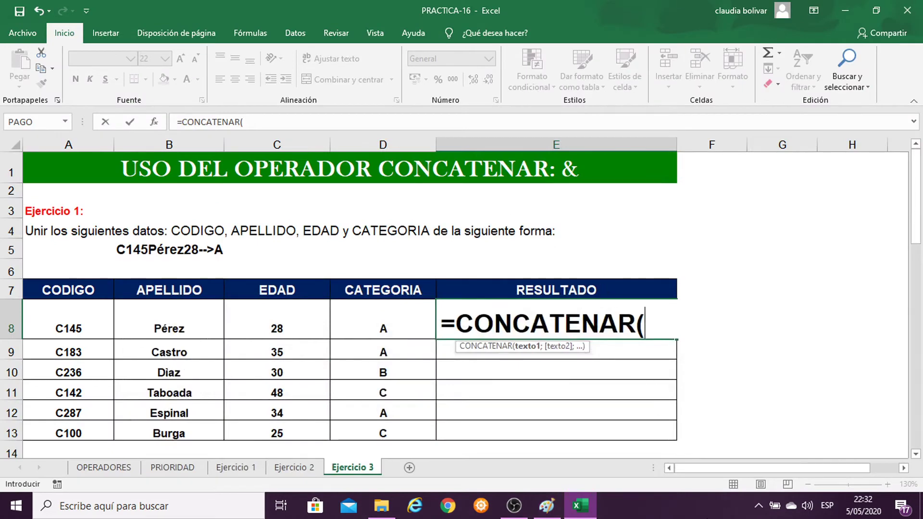
Complete E8's formula as =CONCATENAR(A8;B8;C8;"-->";D8) so it displays C145Pérez28-->A.
click(54, 322)
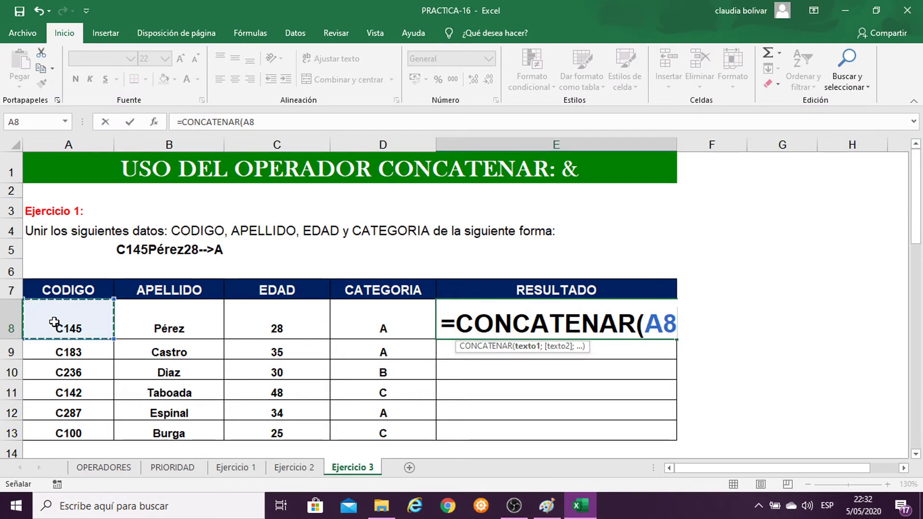
text(;)
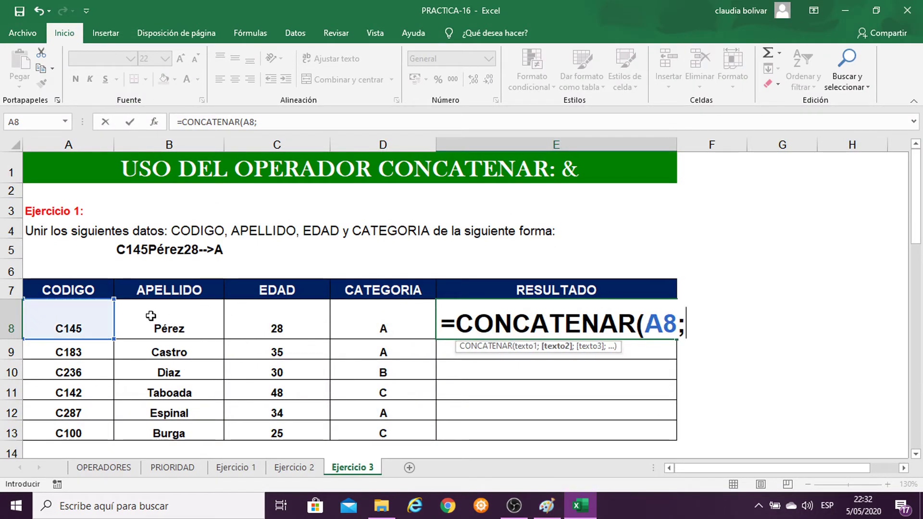
click(152, 318)
text(;)
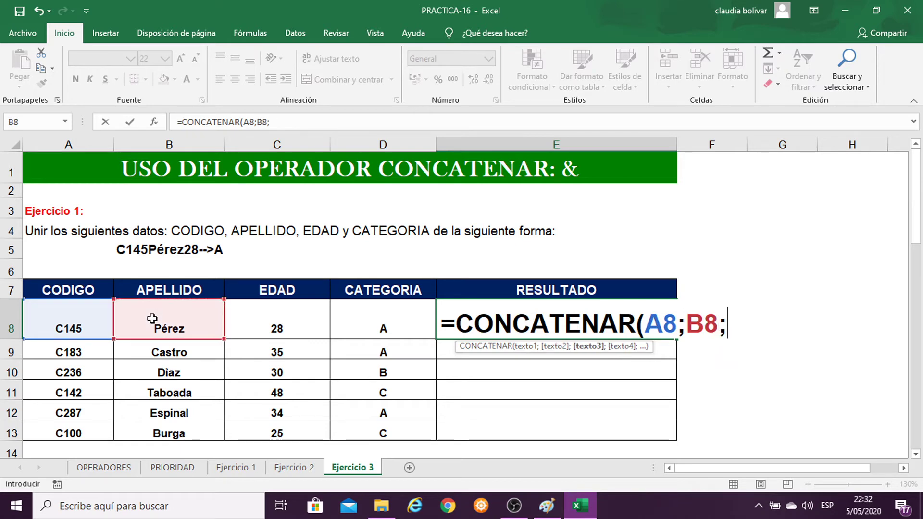
click(276, 317)
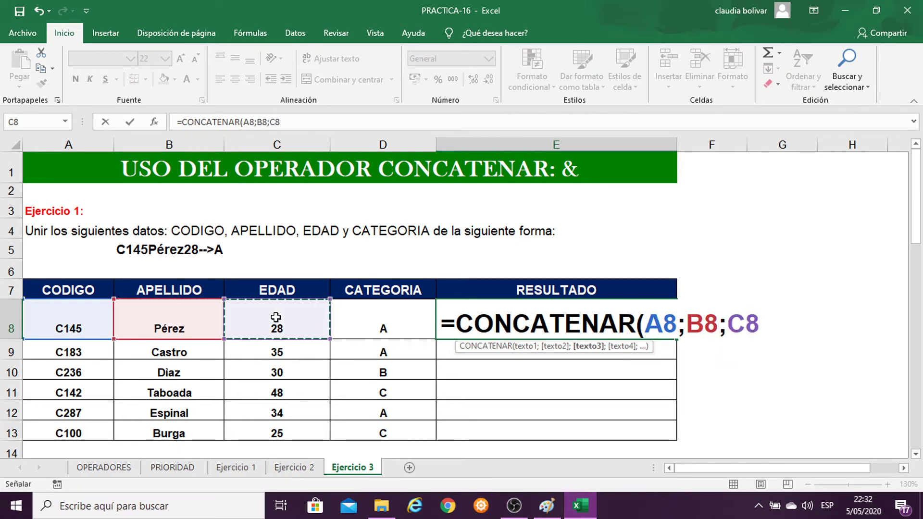
text(;)
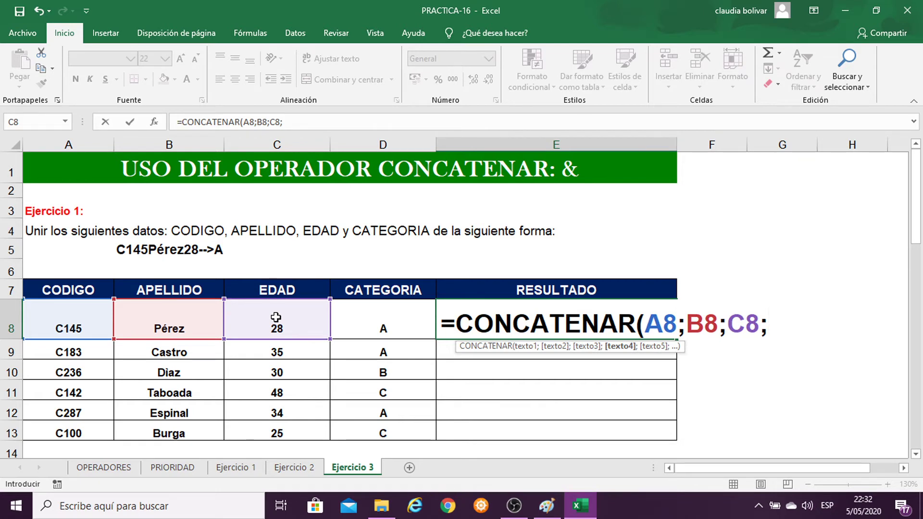
text(")
text(-)
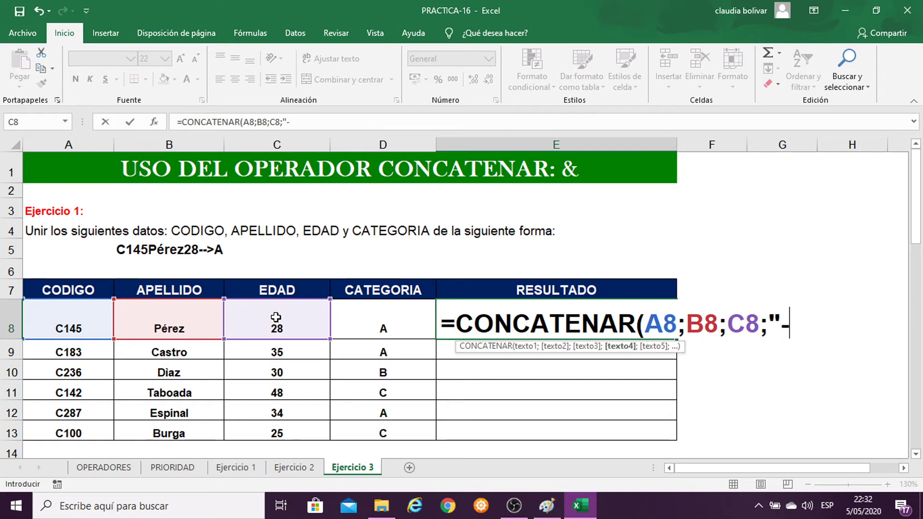
text(-<)
key(BackSpace)
text(>)
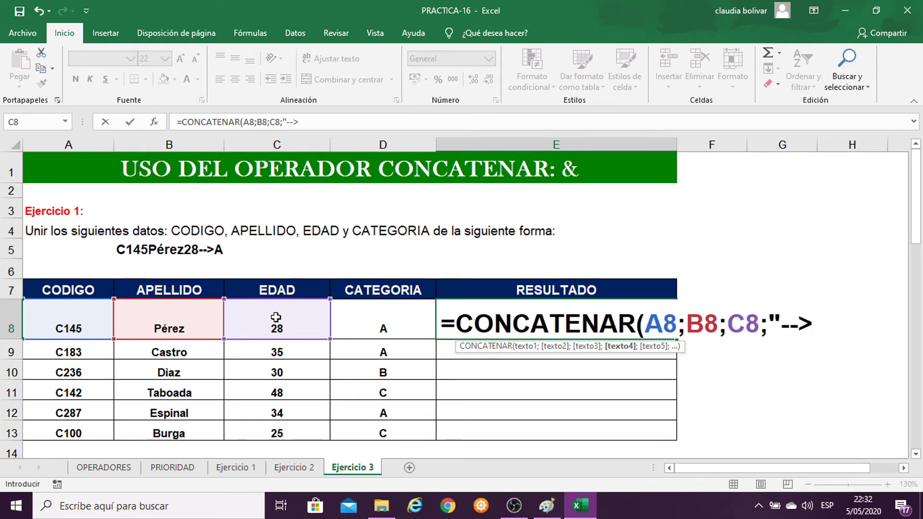
text(")
text(;)
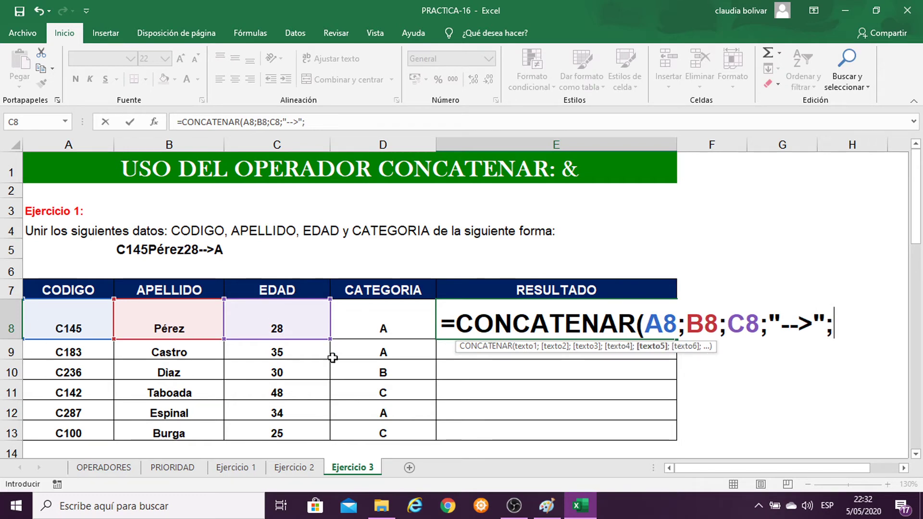
click(373, 322)
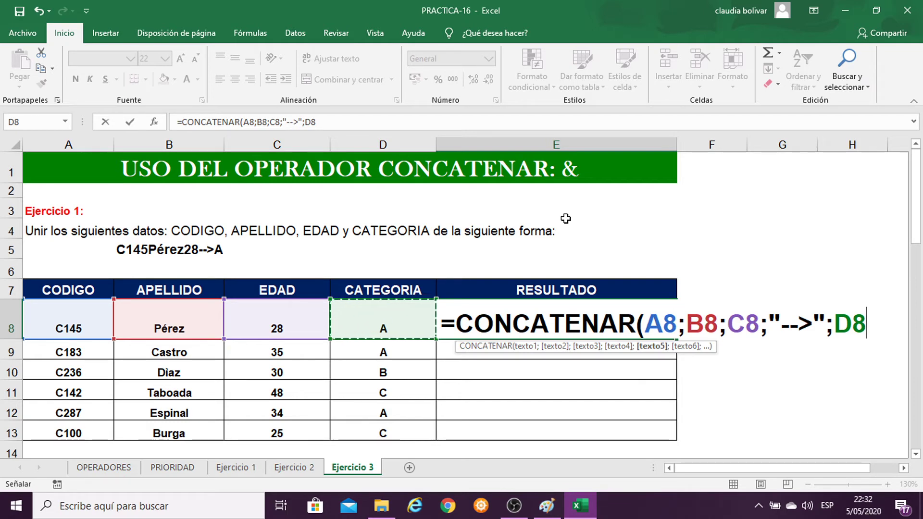
key(Return)
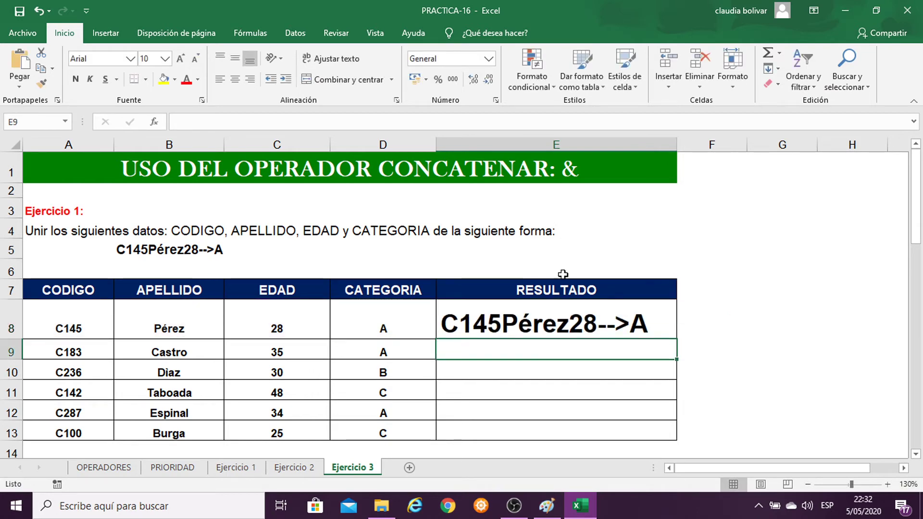
Copy E8's formula down to E13 at size 18, undo it, and reopen E8's formula.
click(578, 332)
drag(676, 339, 676, 437)
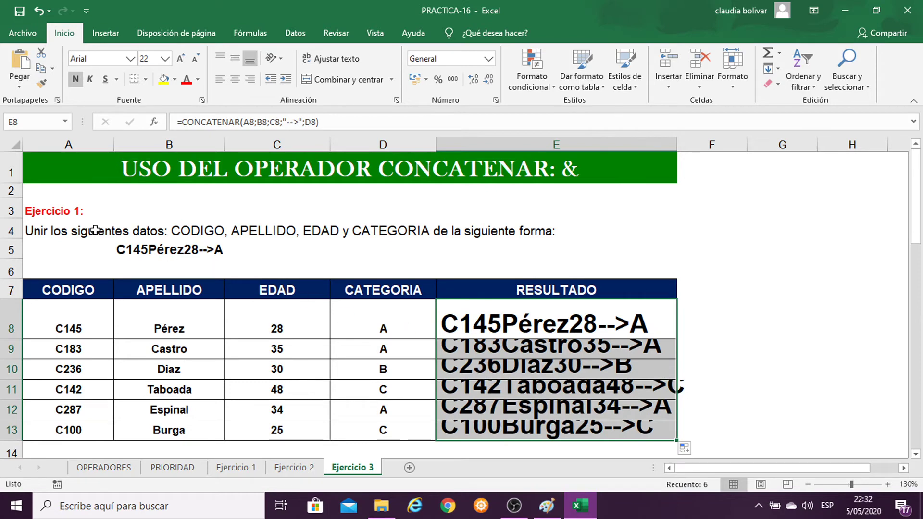
click(165, 58)
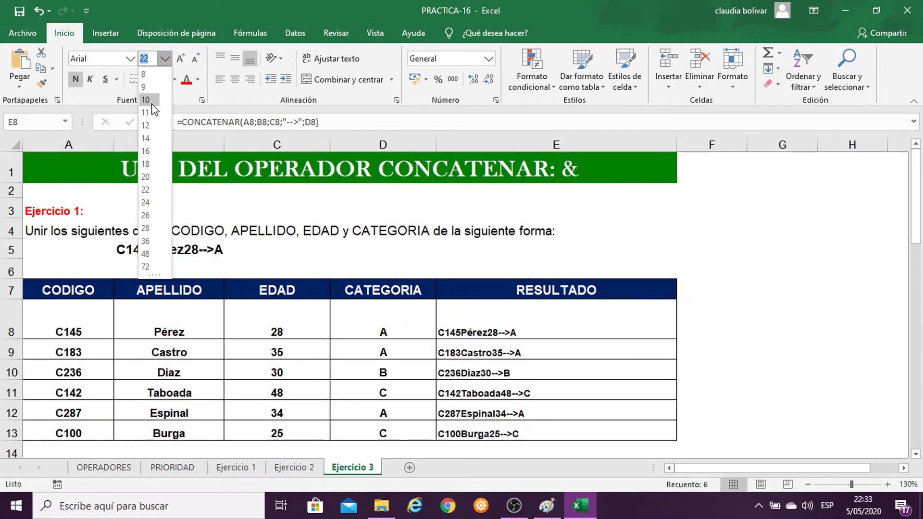
click(146, 164)
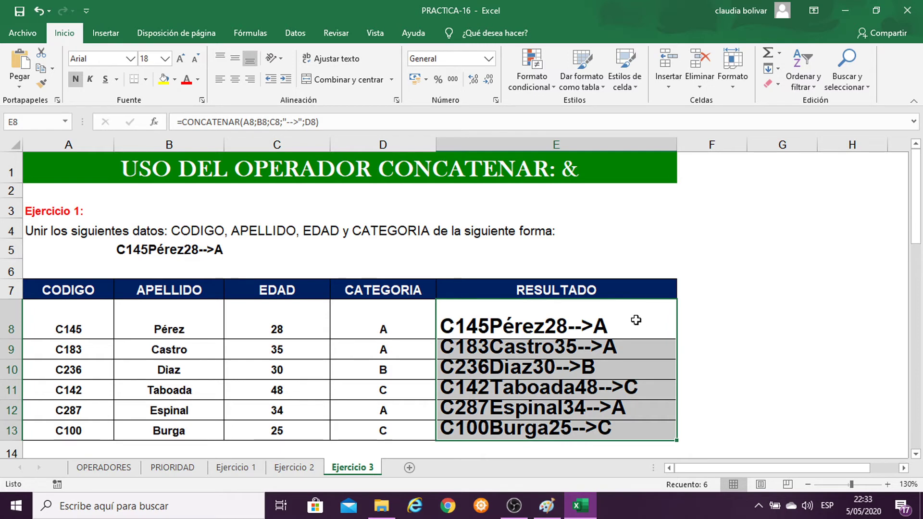
key(ctrl+z)
key(ctrl+z)
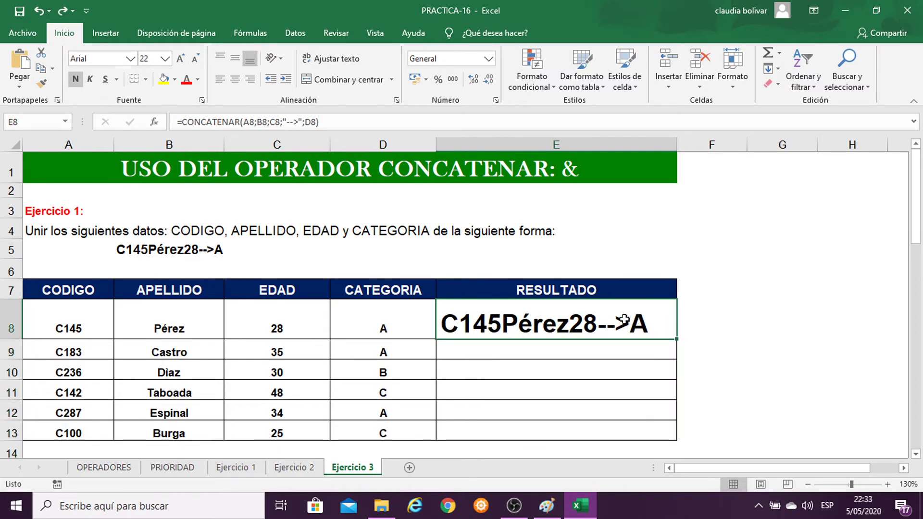
double_click(624, 320)
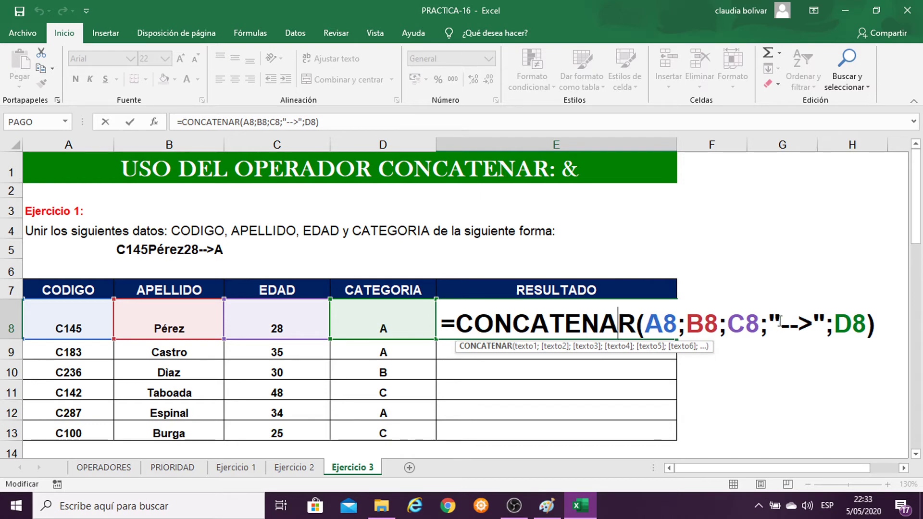
drag(780, 322, 815, 330)
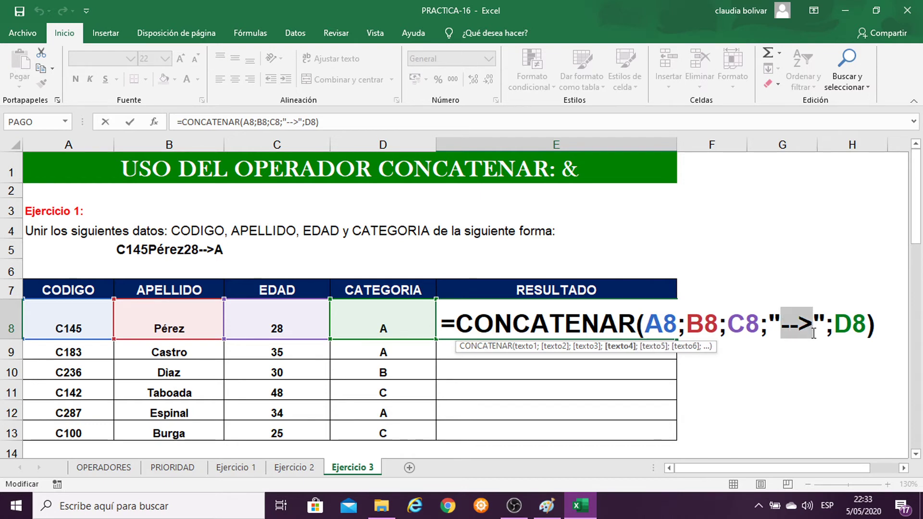
key(Delete)
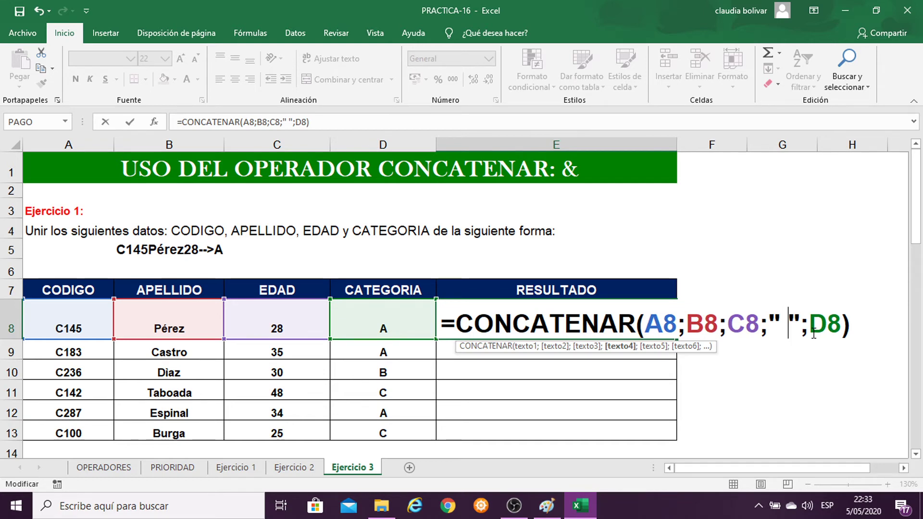
key(Return)
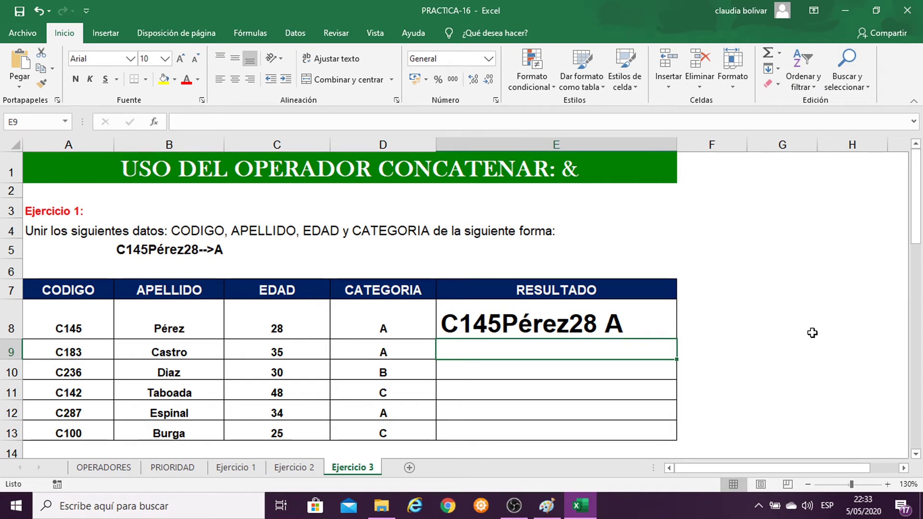
double_click(613, 323)
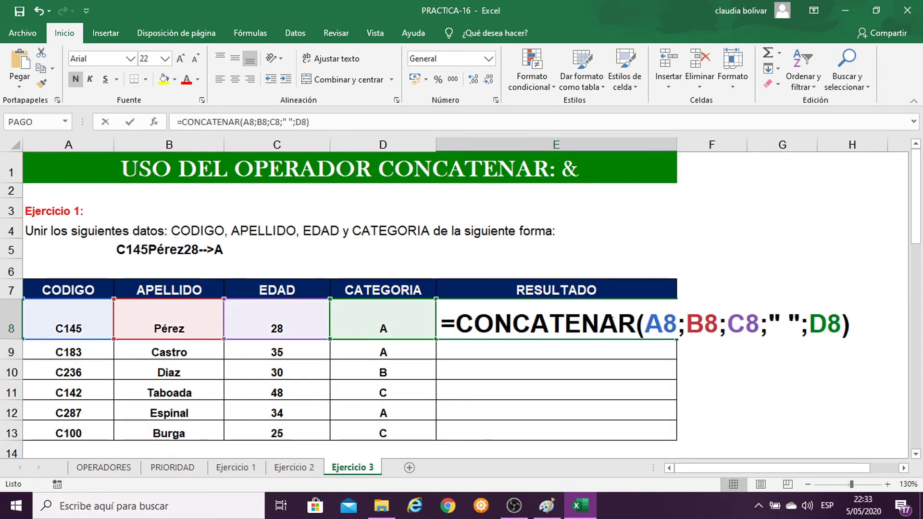
click(782, 335)
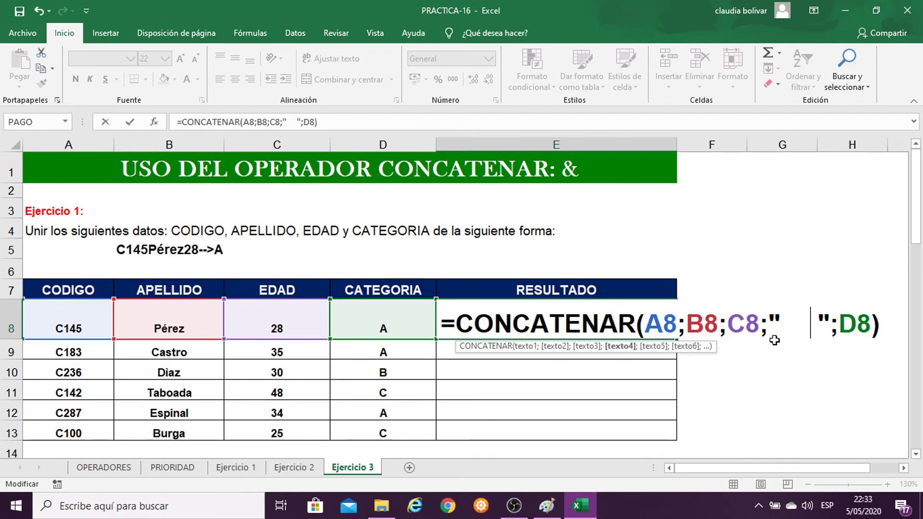
key(Return)
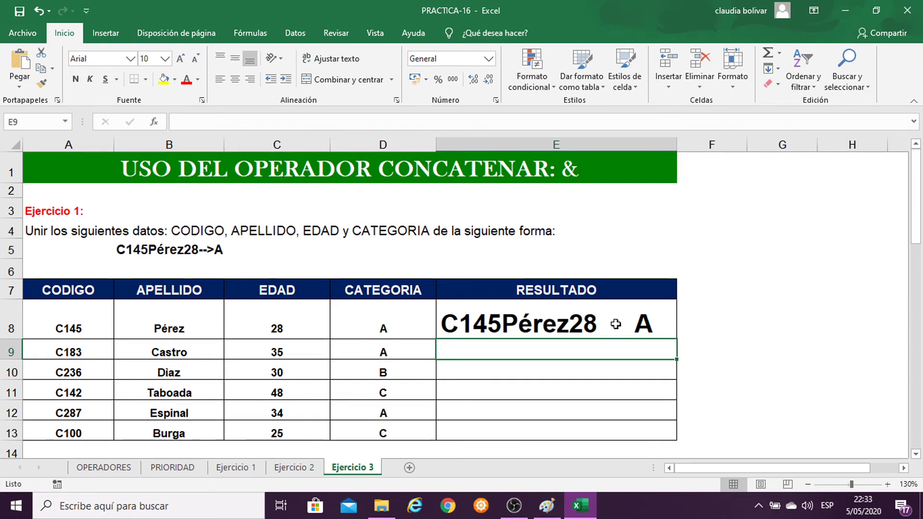
key(ctrl+z)
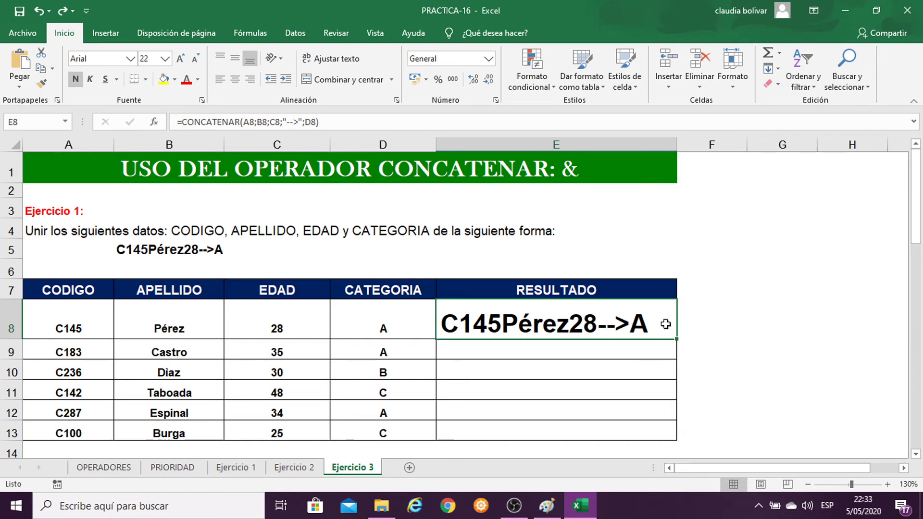
scroll(668, 332, down, 4)
Give cell E37 20-point text and zoom the sheet in to 140%.
scroll(670, 338, down, 1)
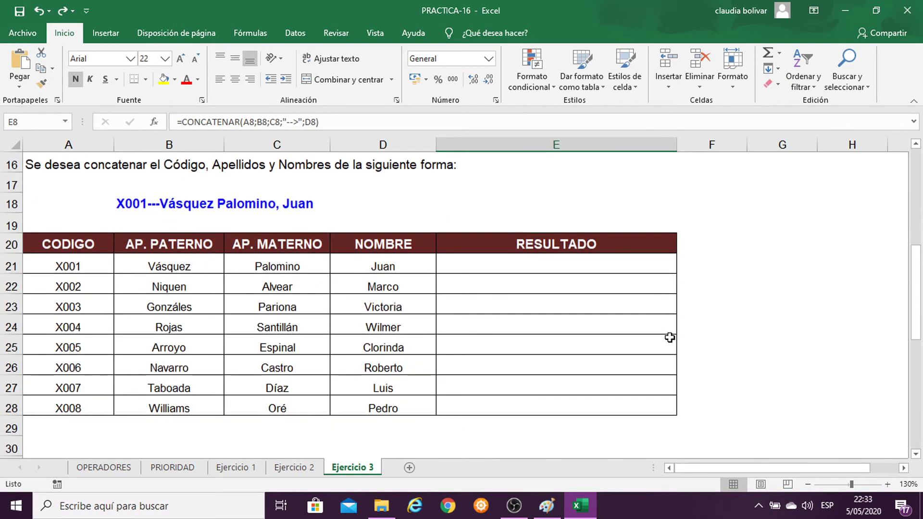
scroll(670, 338, down, 3)
scroll(670, 337, down, 3)
scroll(648, 310, up, 1)
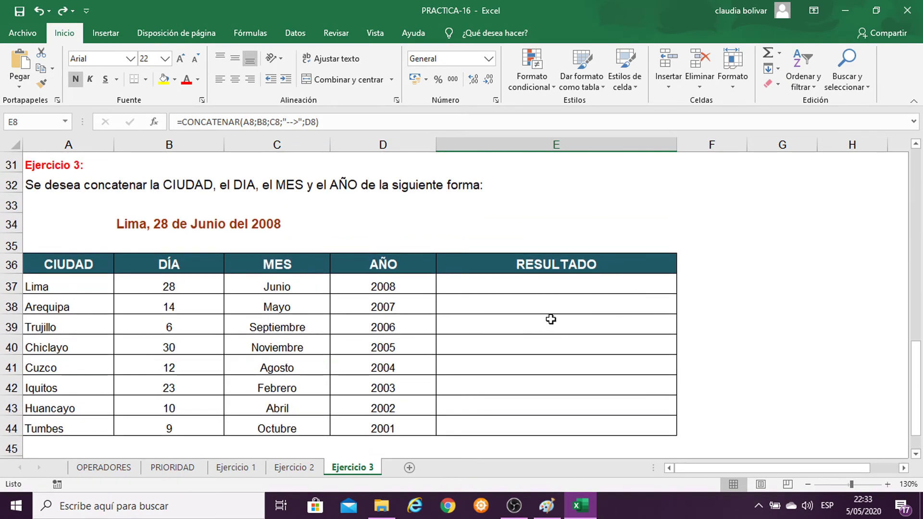
click(523, 283)
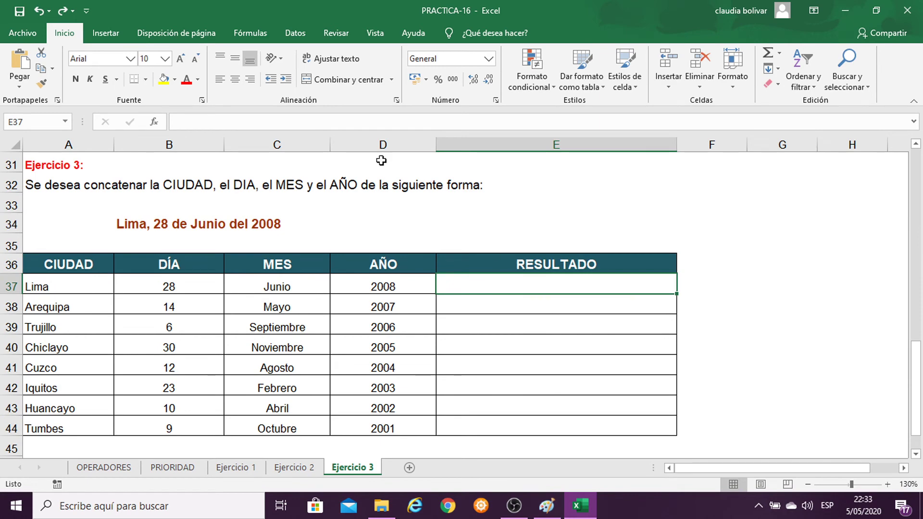
click(164, 59)
click(146, 190)
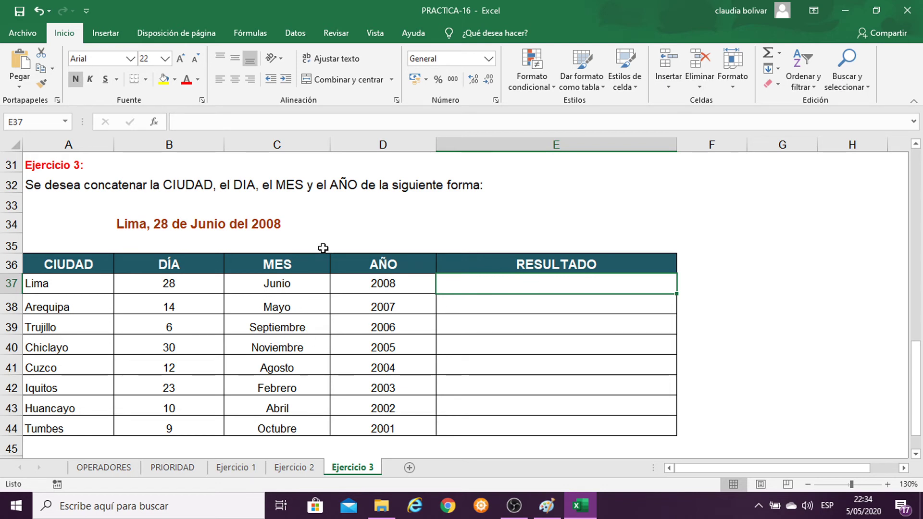
click(165, 58)
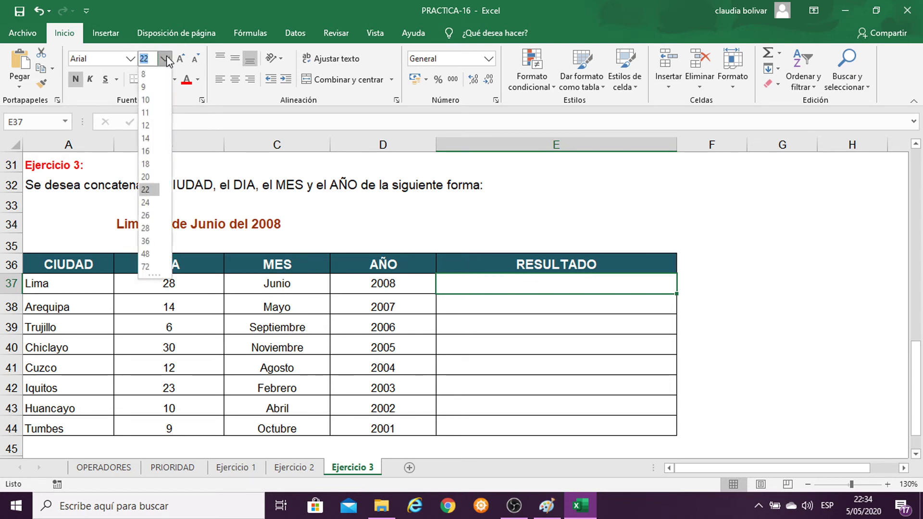
click(145, 176)
click(889, 484)
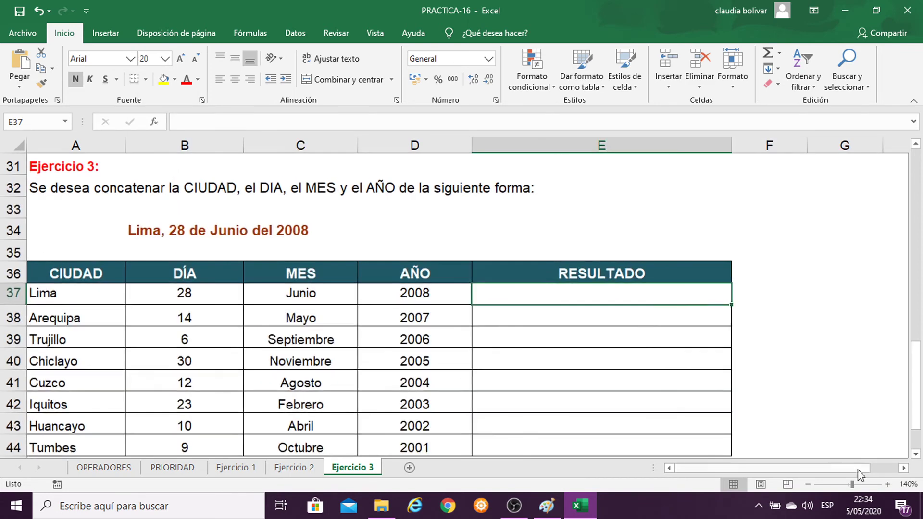
Enter =CONCATENAR(A37;", ";B37) in E37 so it shows "Lima, 28".
text(=)
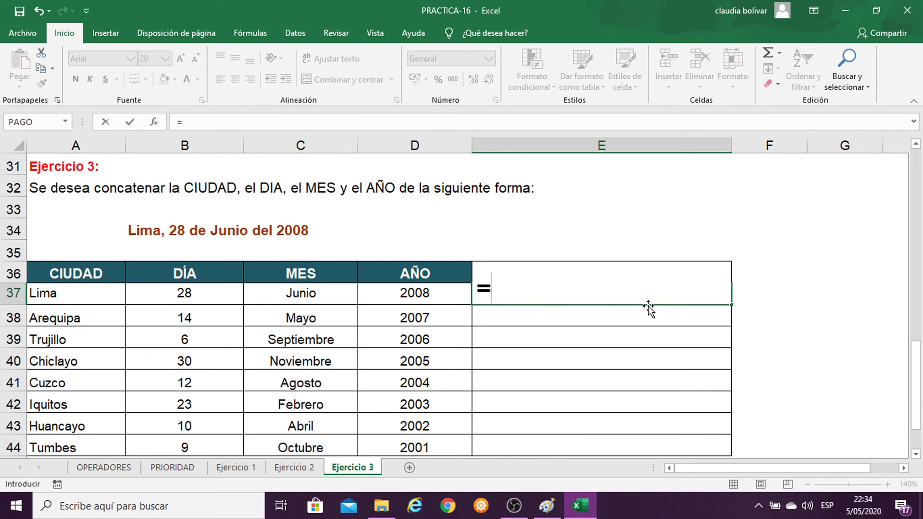
text(CONCATEN)
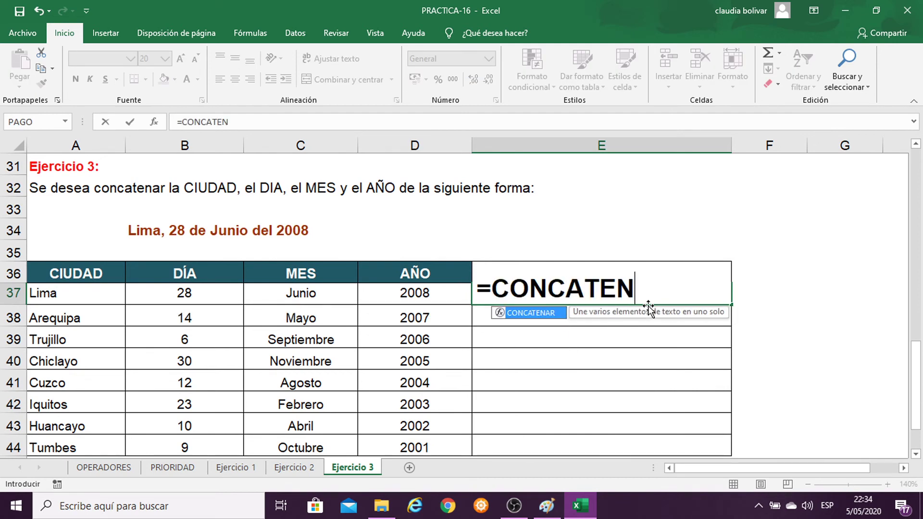
text(AR()
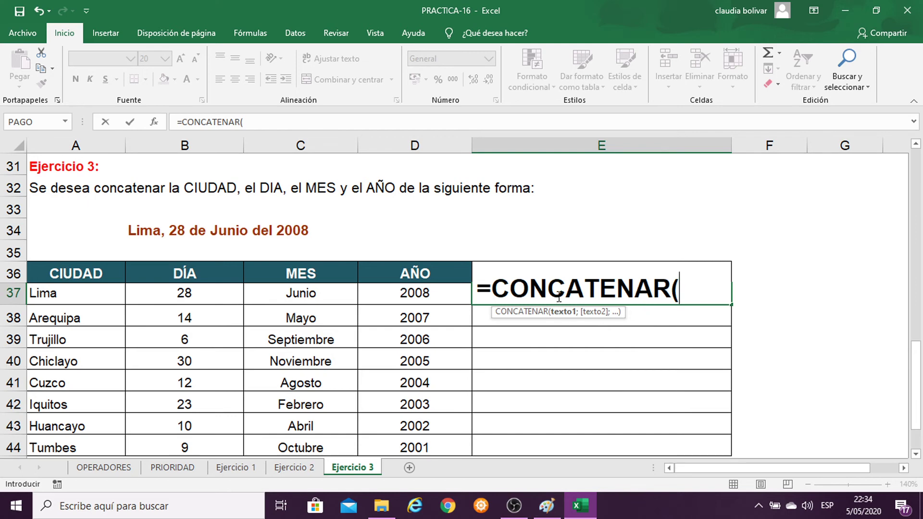
click(68, 294)
text(;)
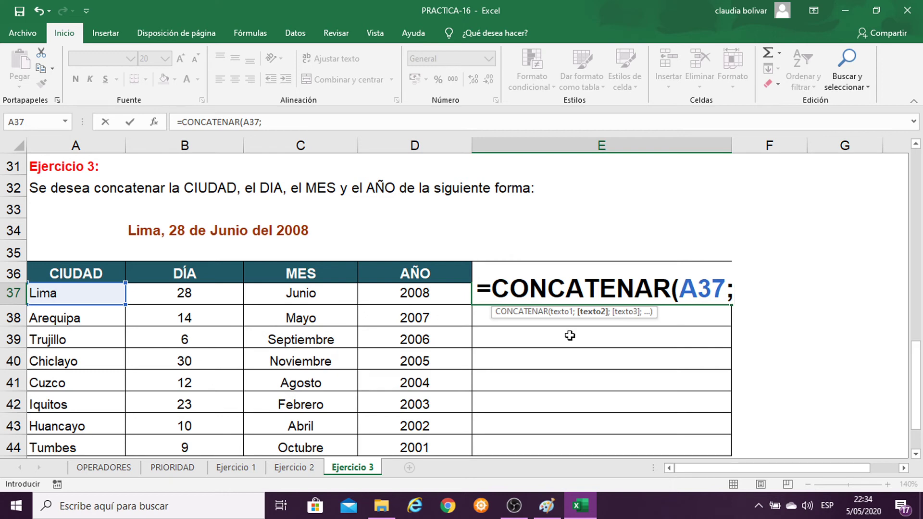
text(",)
text(")
text(;)
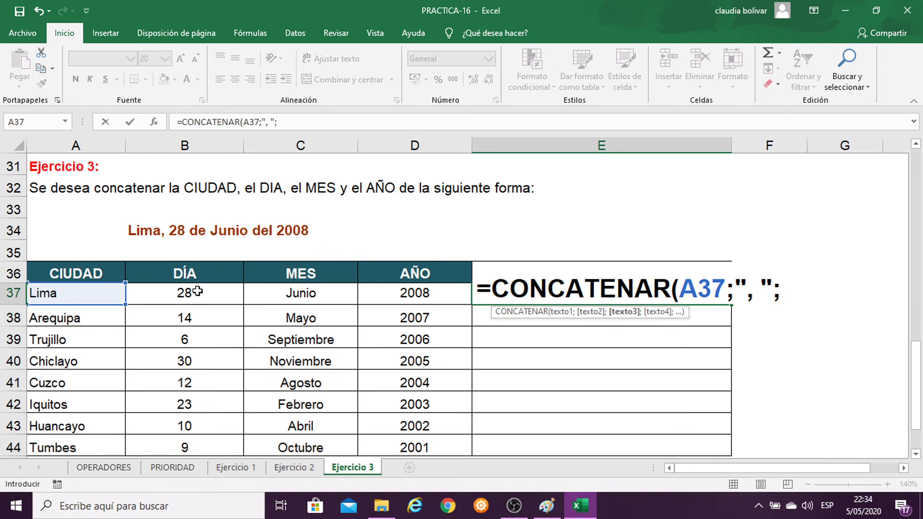
click(195, 290)
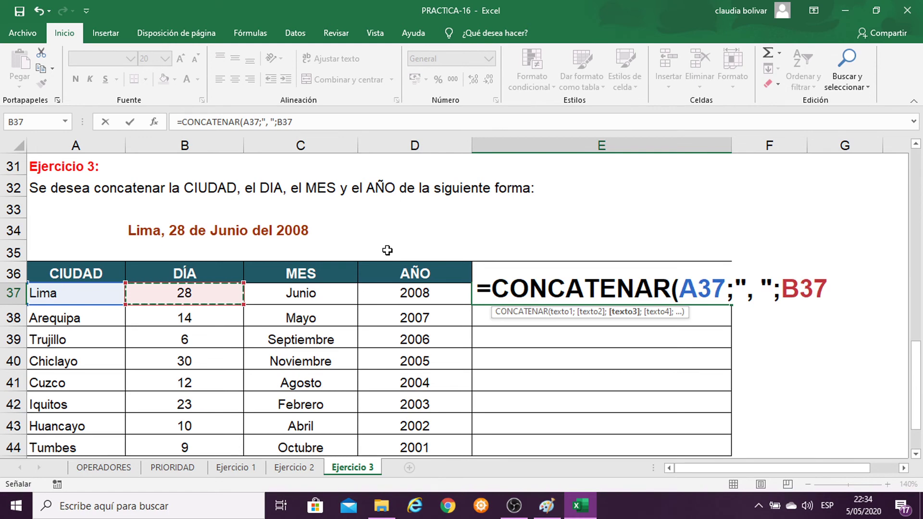
text())
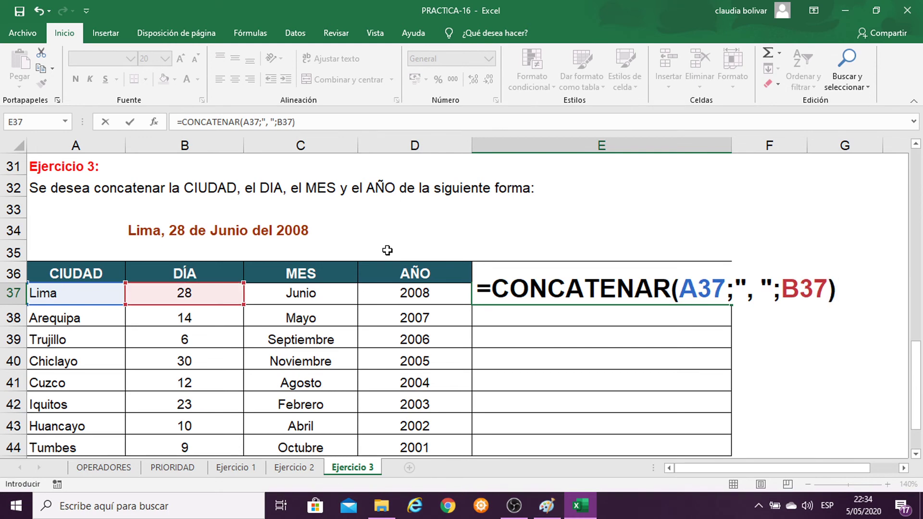
key(Return)
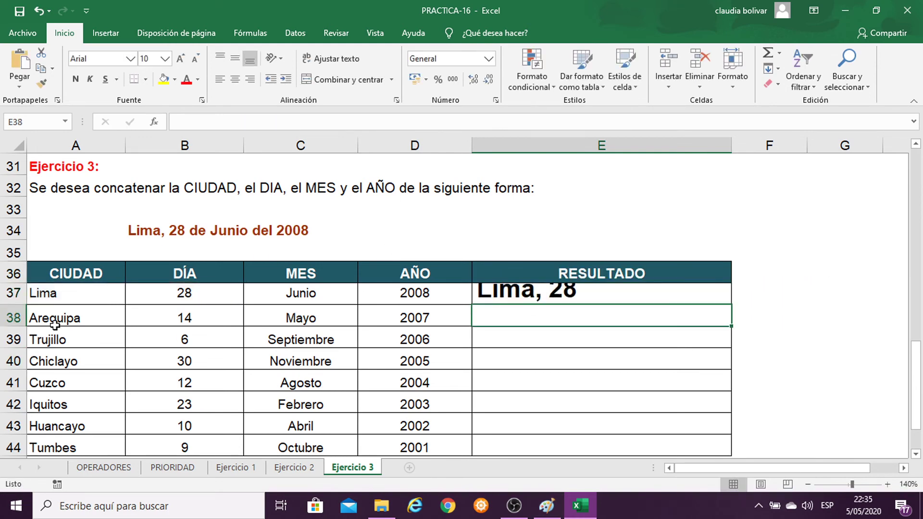
Make row 37 taller and reopen E37's formula, removing its closing parenthesis.
drag(13, 307, 13, 314)
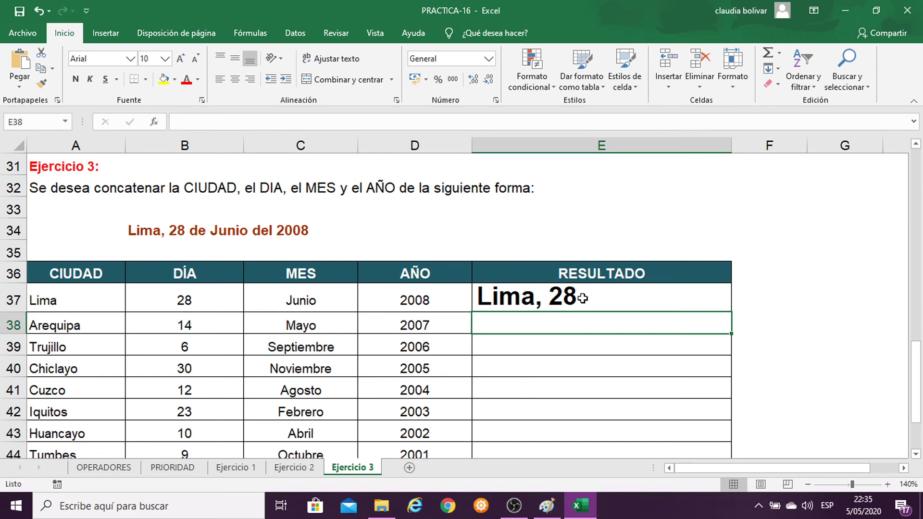
click(583, 299)
double_click(583, 298)
click(836, 303)
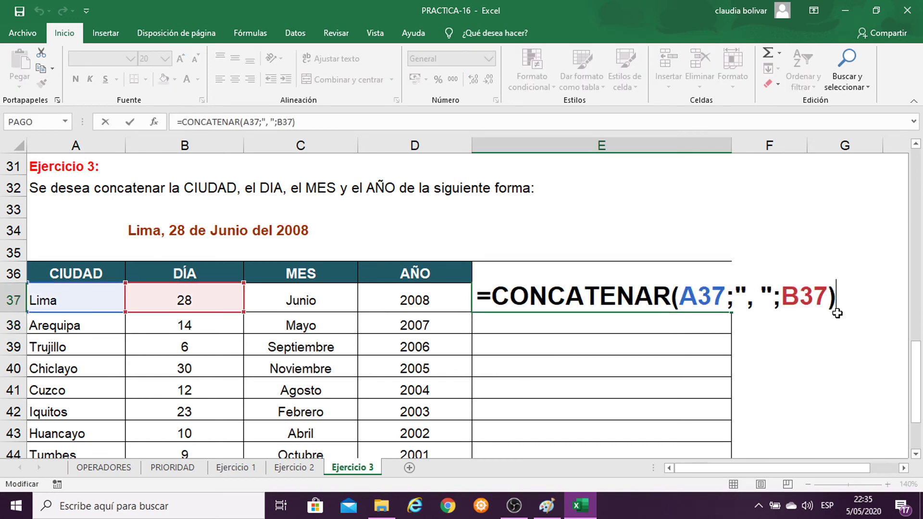
key(BackSpace)
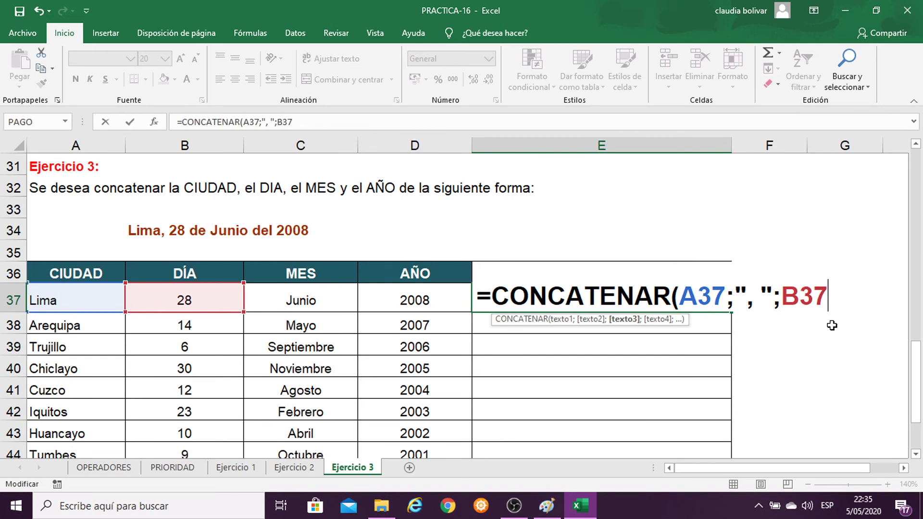
Append ;" de ";C37;" del ";D37) so E37 reads "Lima, 28 de Junio del 2008".
text(;)
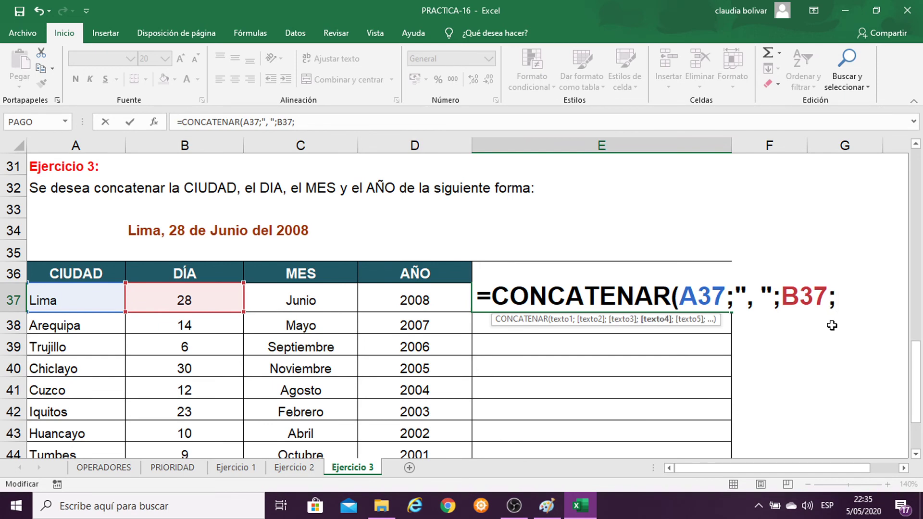
text(2)
key(BackSpace)
text(" )
text(de )
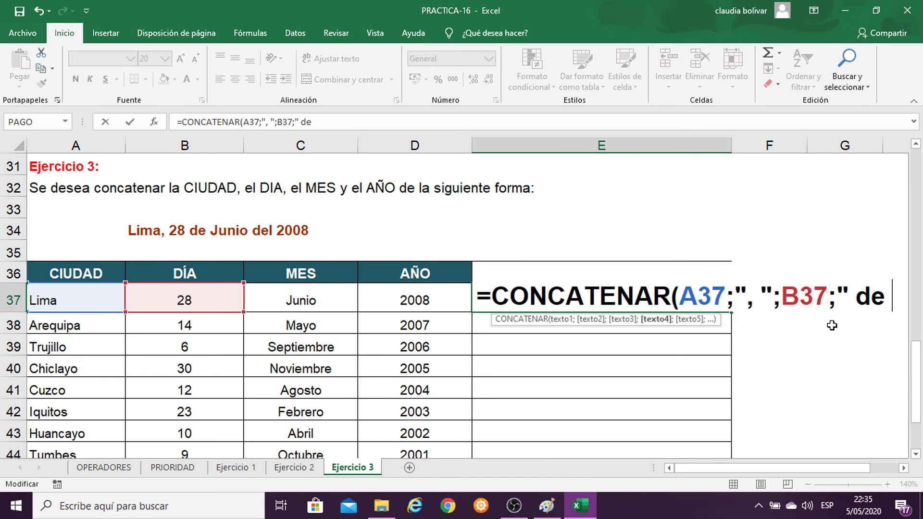
text(")
text(;)
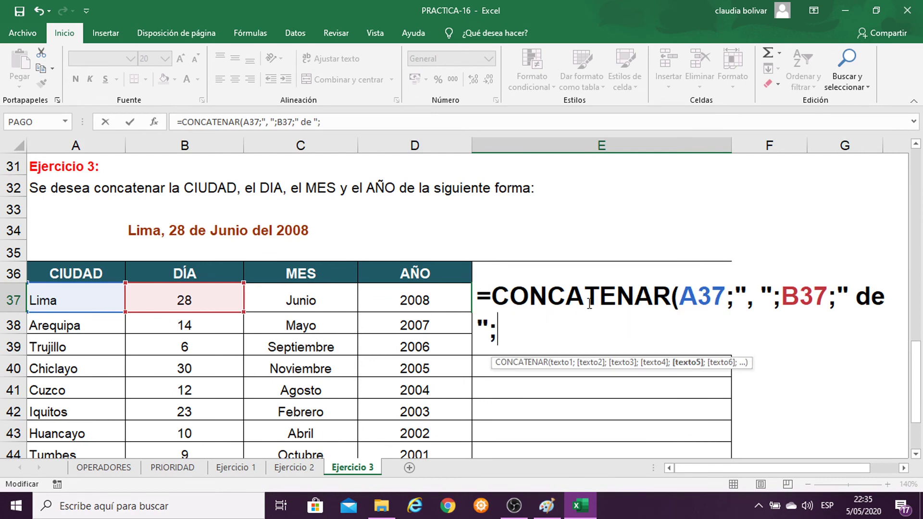
click(292, 298)
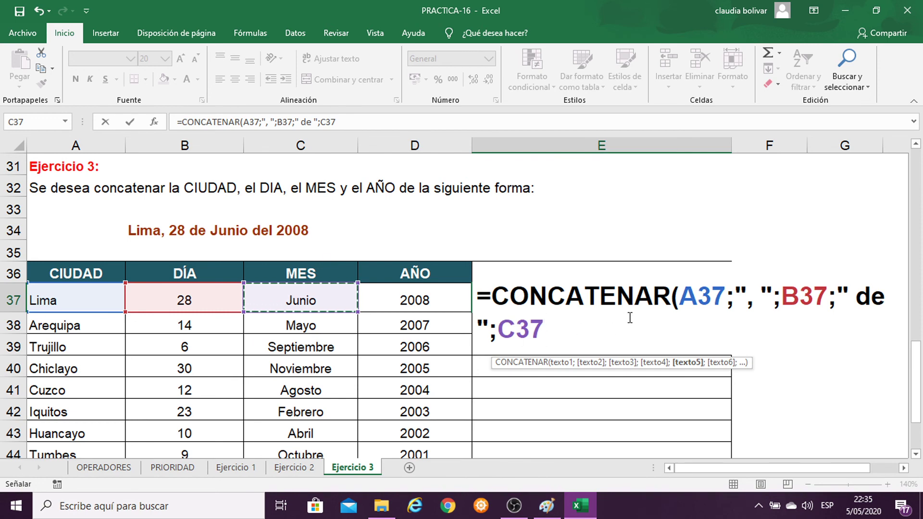
text(;")
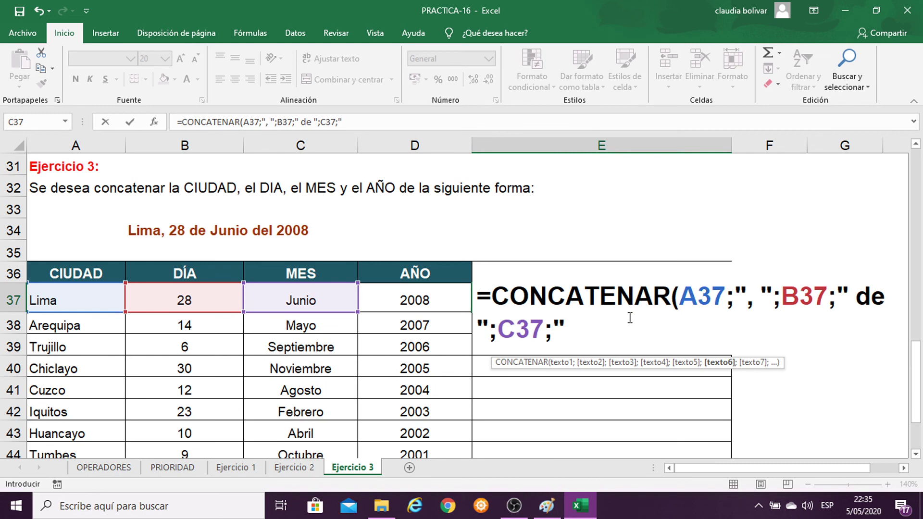
text( del)
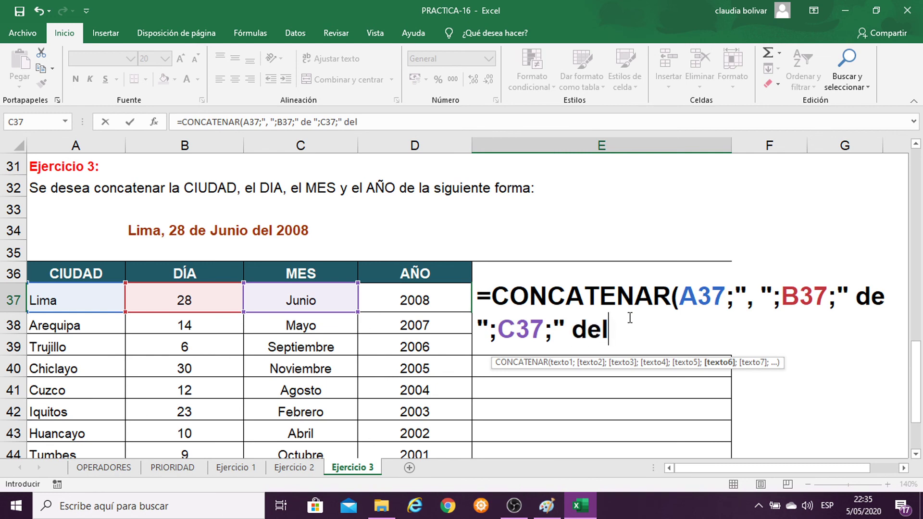
text( ")
text(;)
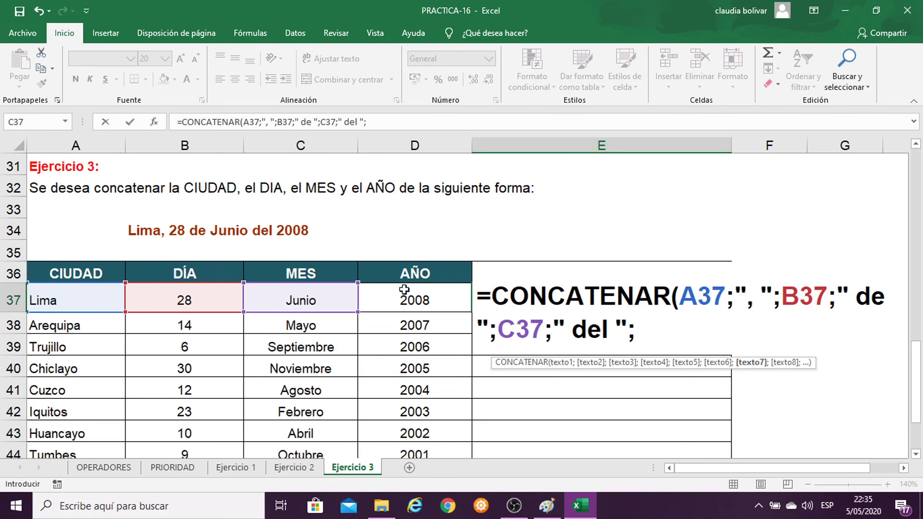
click(418, 300)
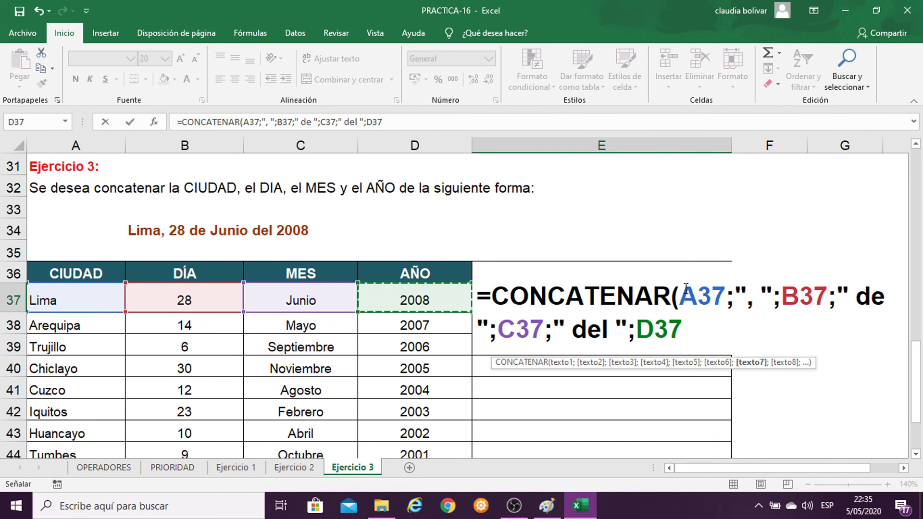
text())
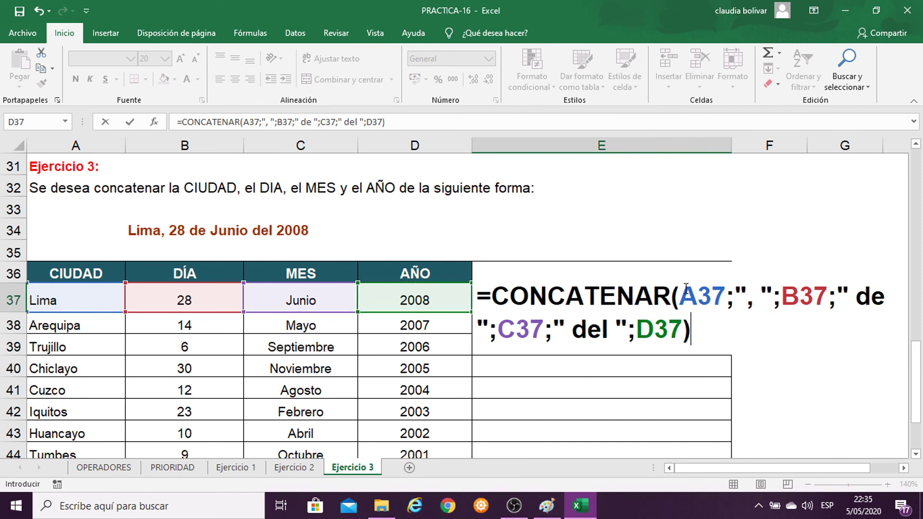
key(Return)
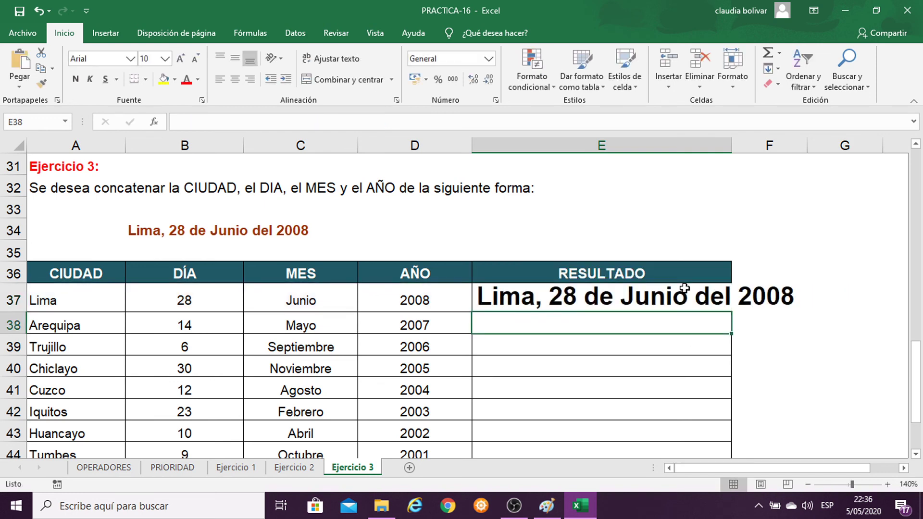
Copy E37's formula down through E44 and format the results red at 11 points.
click(643, 295)
drag(731, 313, 717, 418)
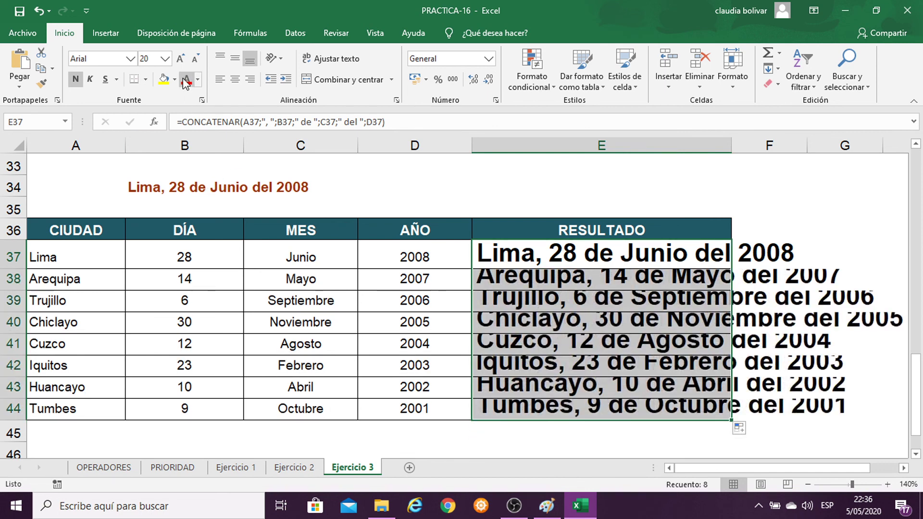
click(198, 80)
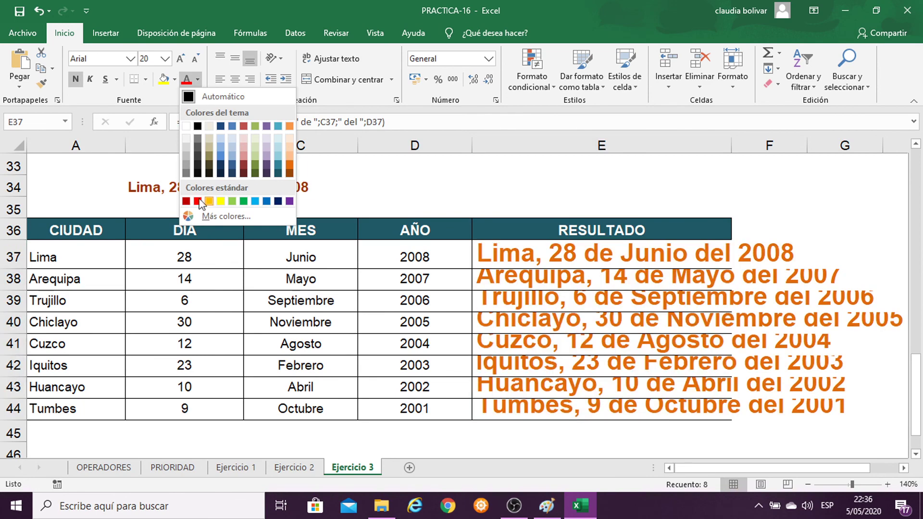
click(186, 202)
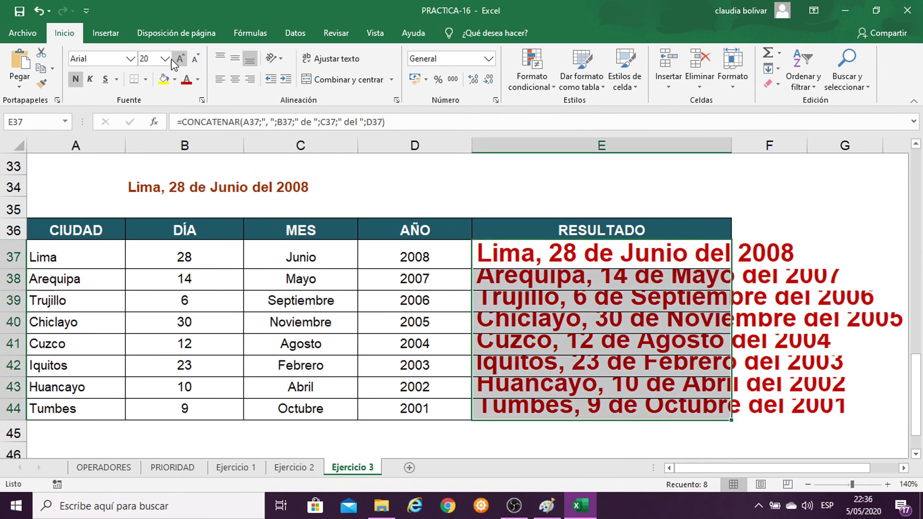
click(165, 58)
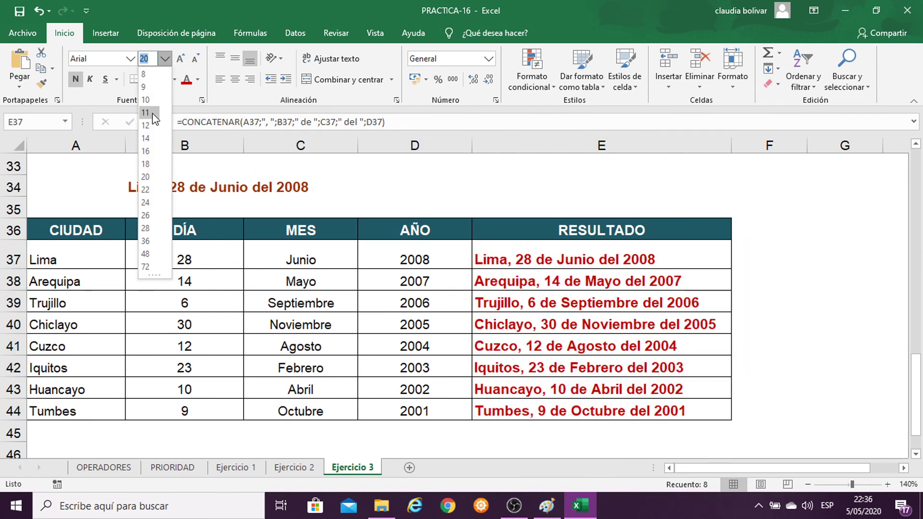
click(155, 116)
Go back to the OPERADORES sheet and select cell F74.
scroll(396, 330, up, 2)
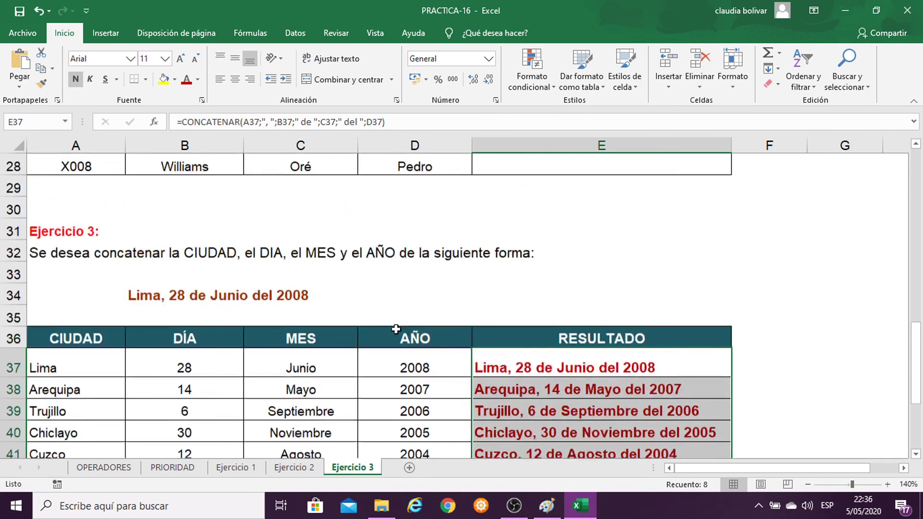
scroll(395, 329, up, 3)
scroll(442, 266, up, 1)
scroll(443, 266, up, 1)
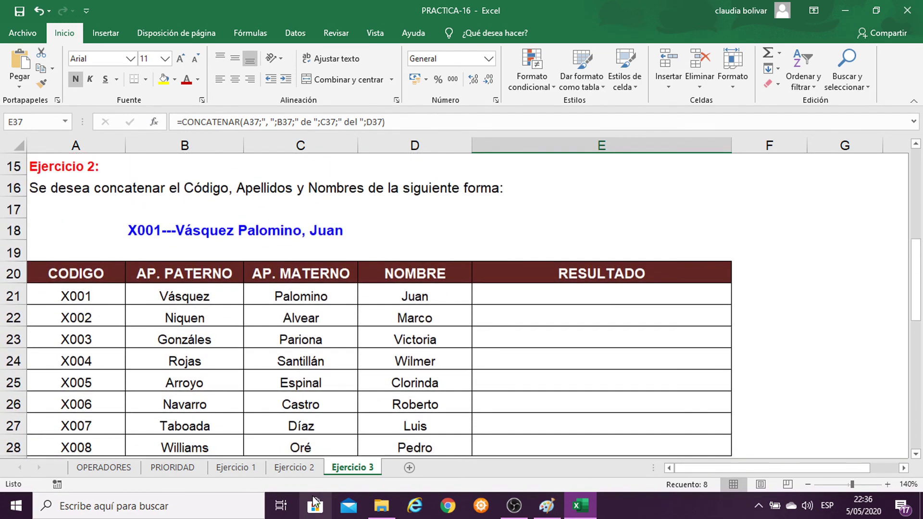
click(294, 467)
click(234, 467)
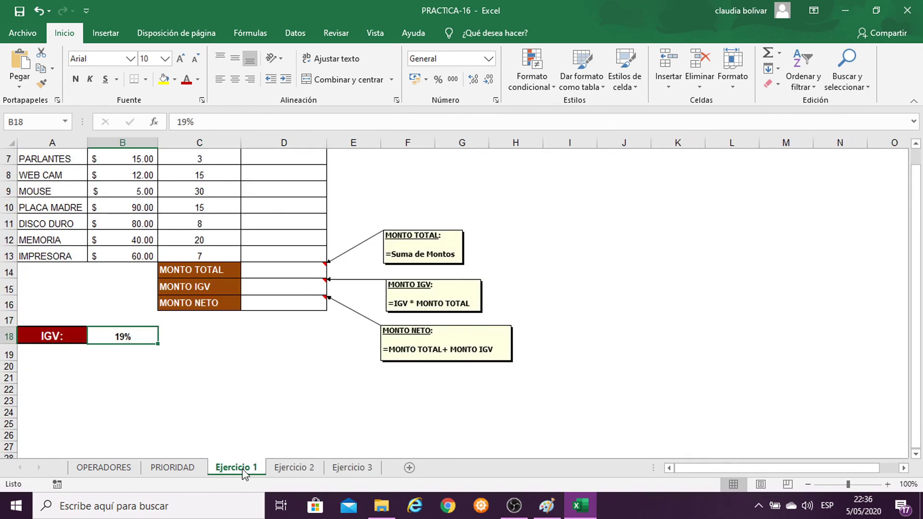
click(173, 467)
click(104, 467)
click(607, 183)
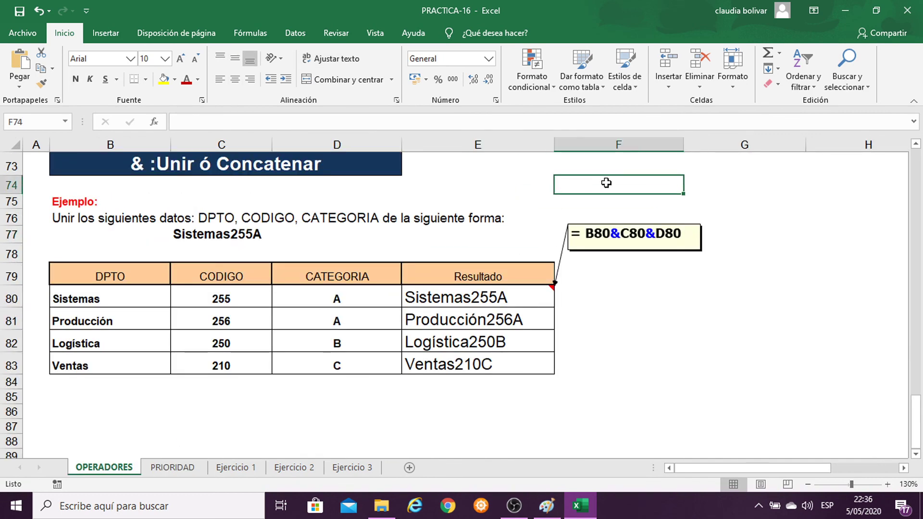